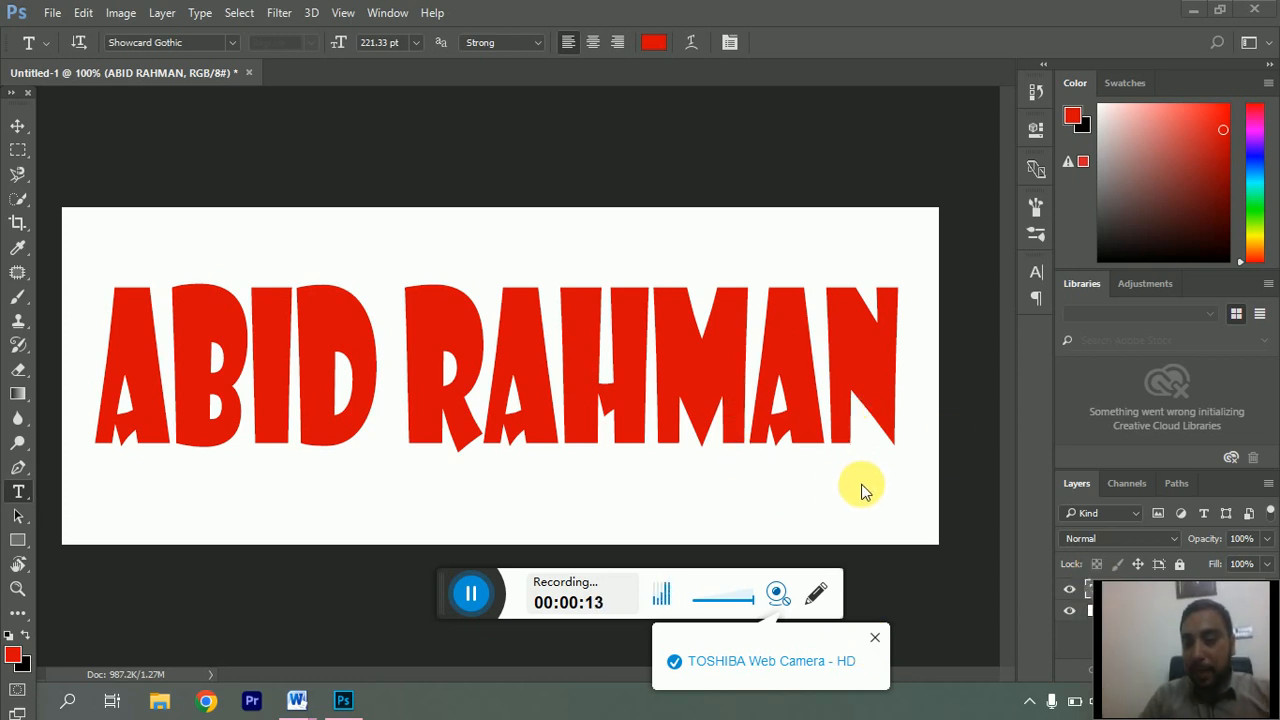
{"action": "left_click", "coordinate": [808, 612]}
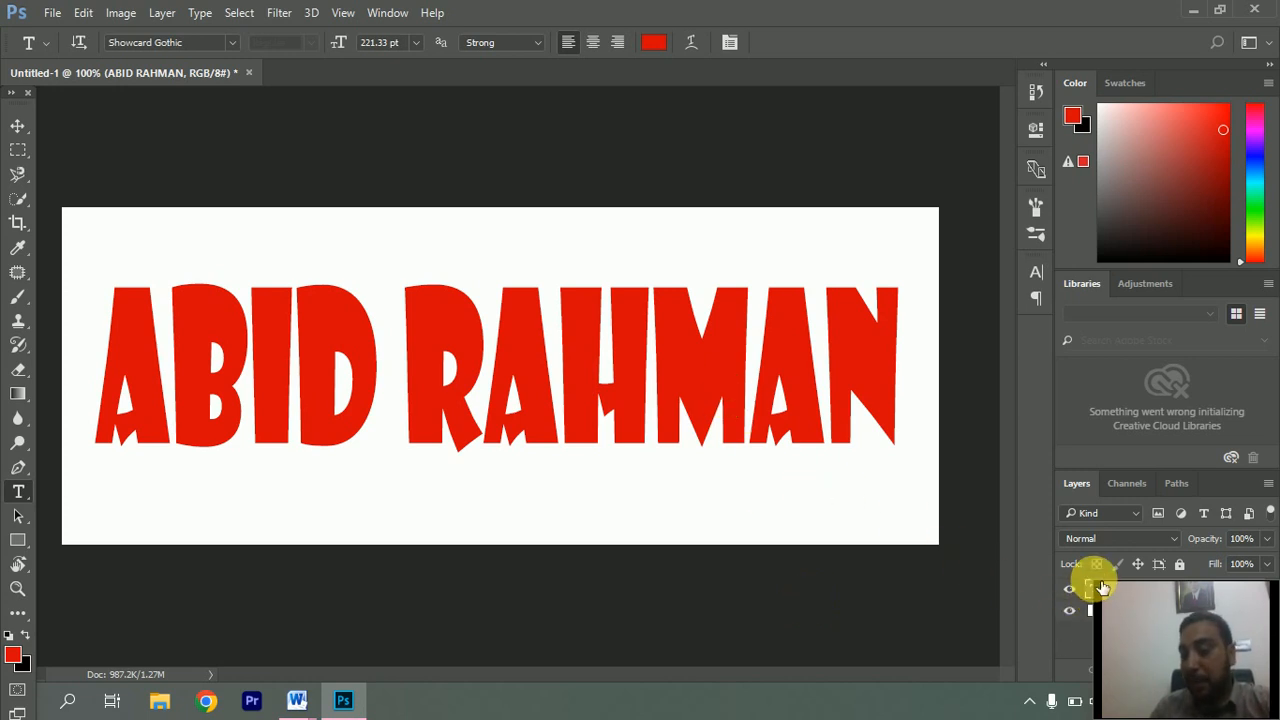
{"action": "left_click_drag", "start_coordinate": [1100, 590], "coordinate": [1008, 528]}
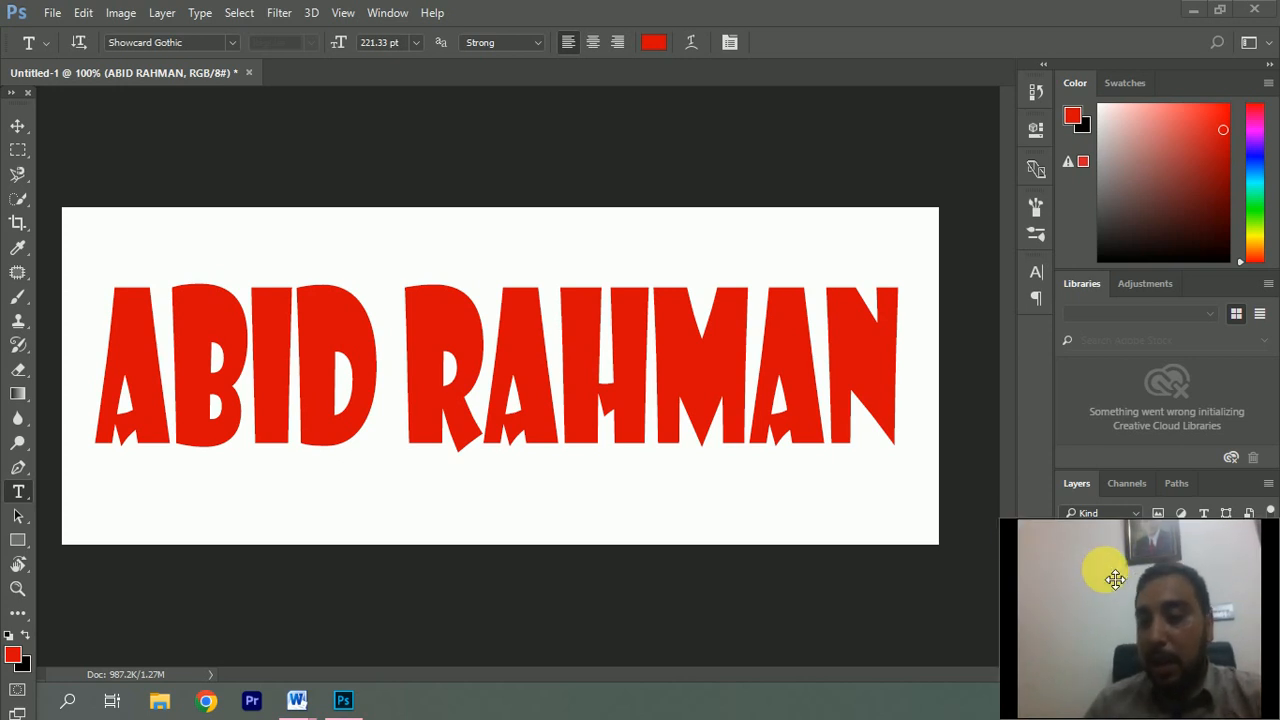
{"action": "left_click_drag", "start_coordinate": [1112, 578], "coordinate": [1109, 70]}
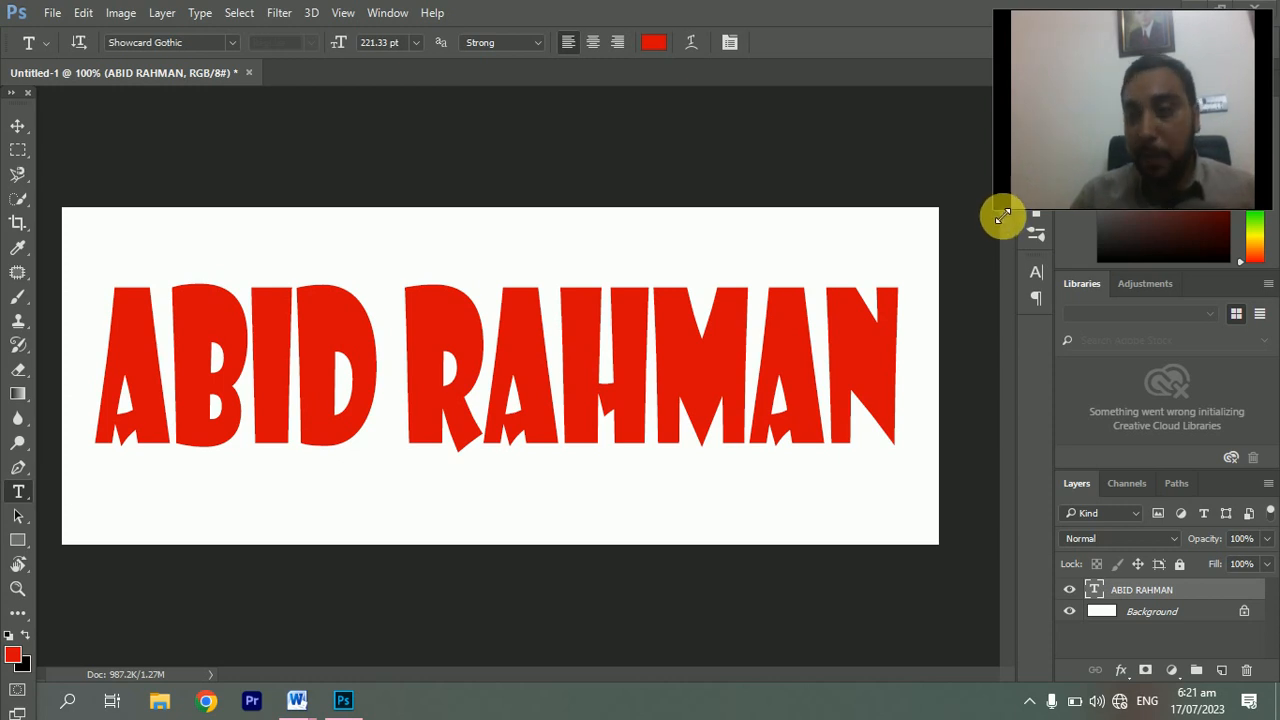
{"action": "left_click_drag", "start_coordinate": [998, 212], "coordinate": [971, 221]}
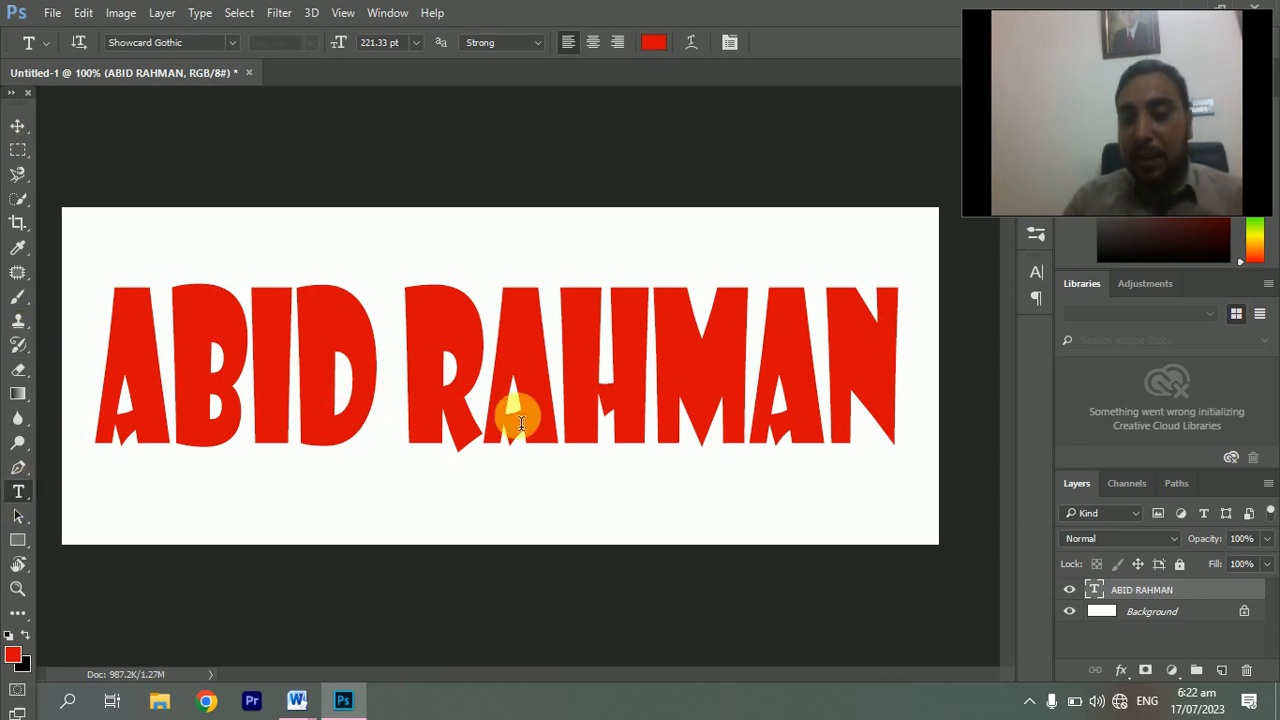
{"action": "left_click", "coordinate": [18, 125]}
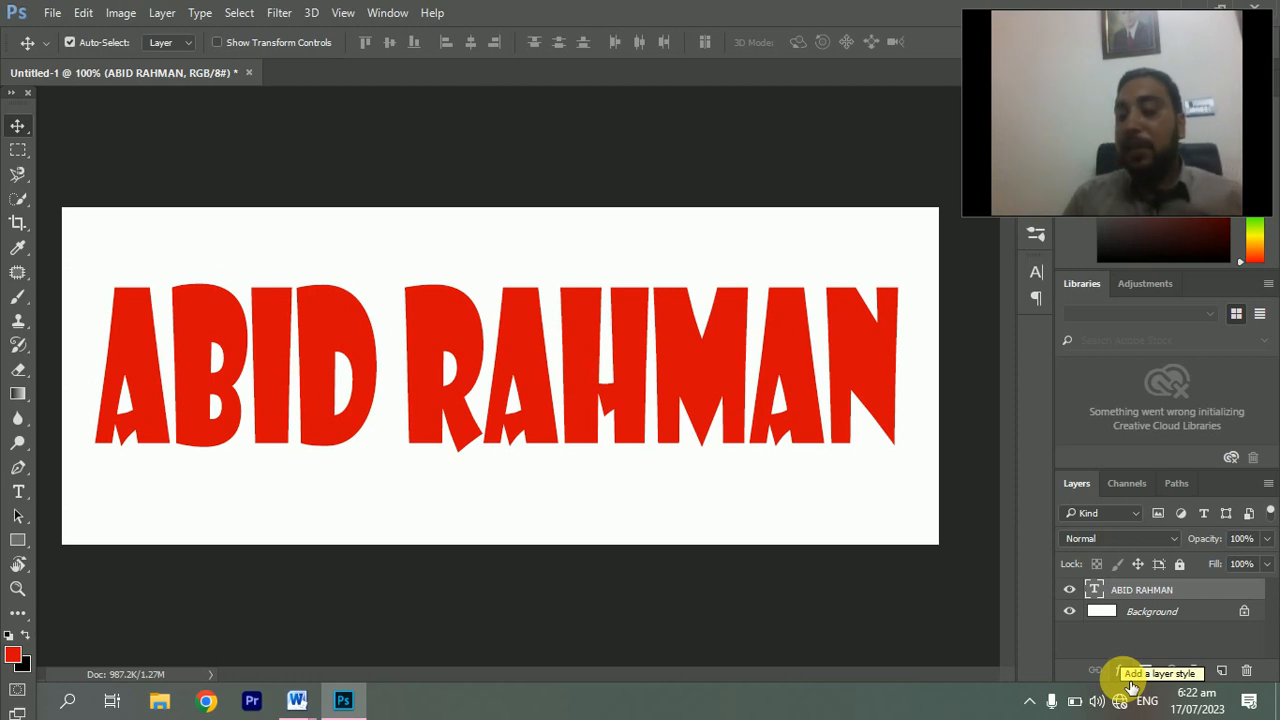
{"action": "left_click", "coordinate": [1129, 684]}
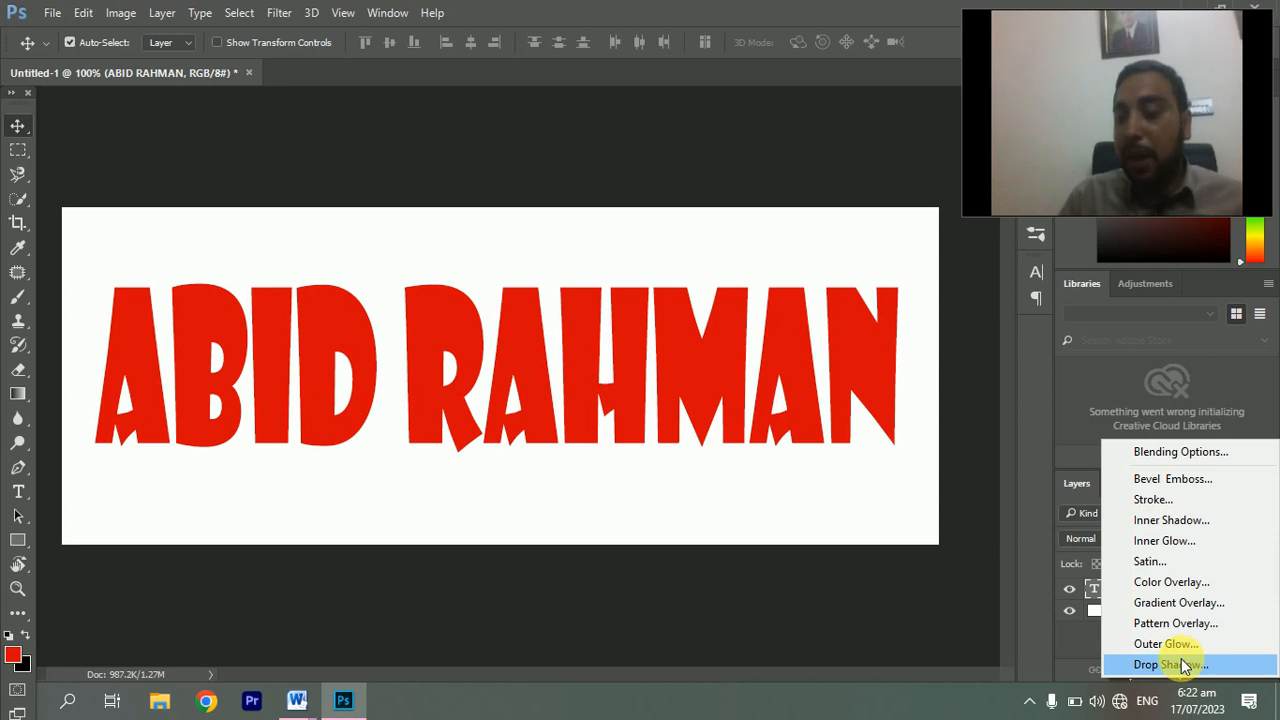
{"action": "left_click", "coordinate": [1182, 662]}
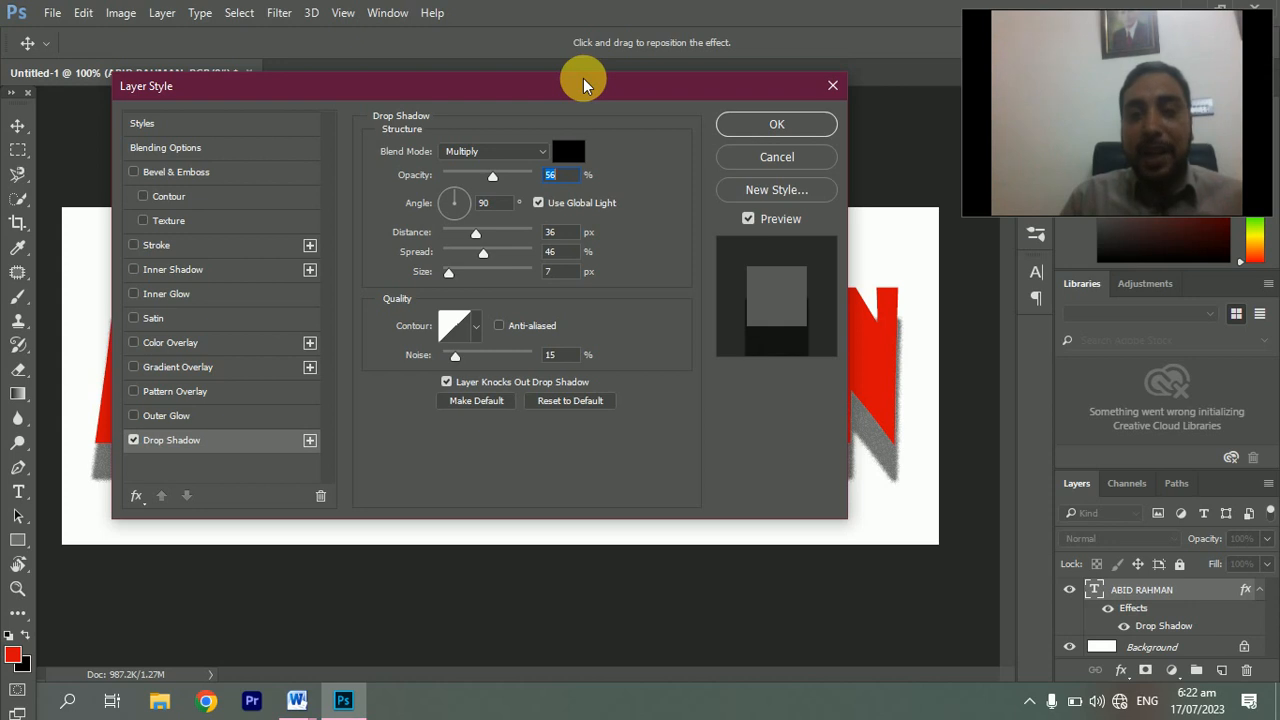
{"action": "left_click_drag", "start_coordinate": [583, 78], "coordinate": [993, 20]}
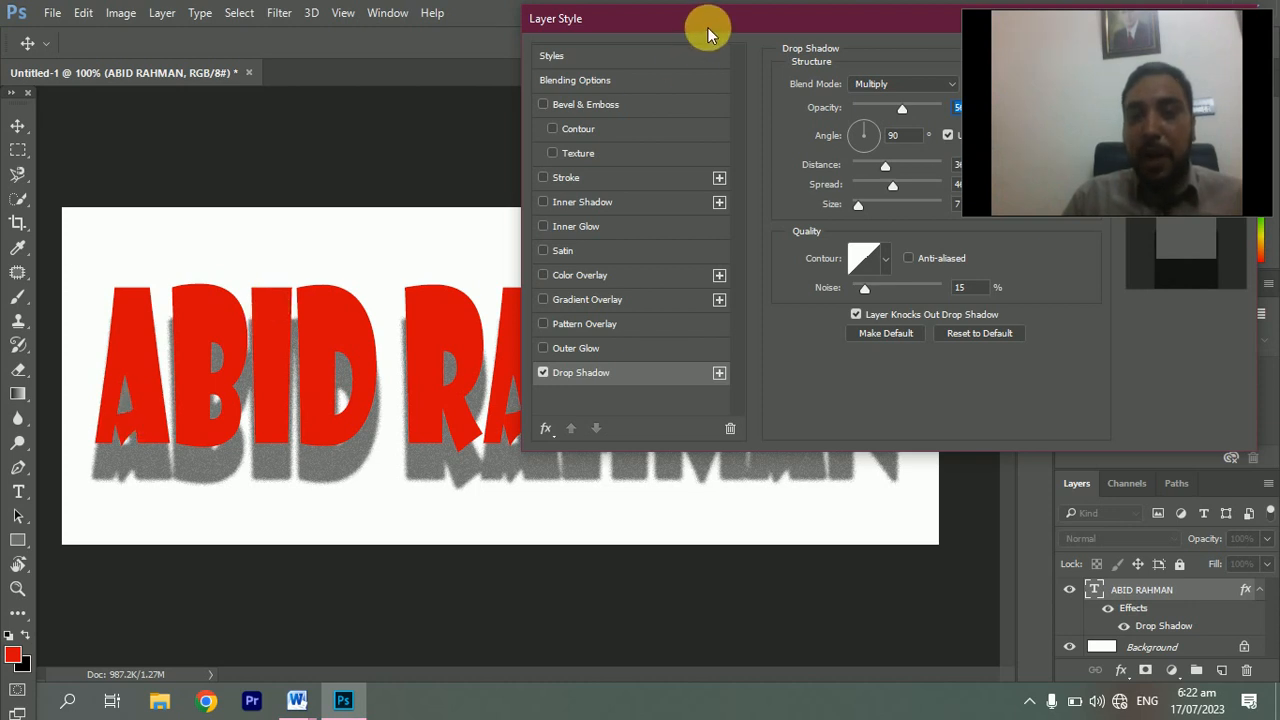
{"action": "left_click_drag", "start_coordinate": [707, 27], "coordinate": [288, 10]}
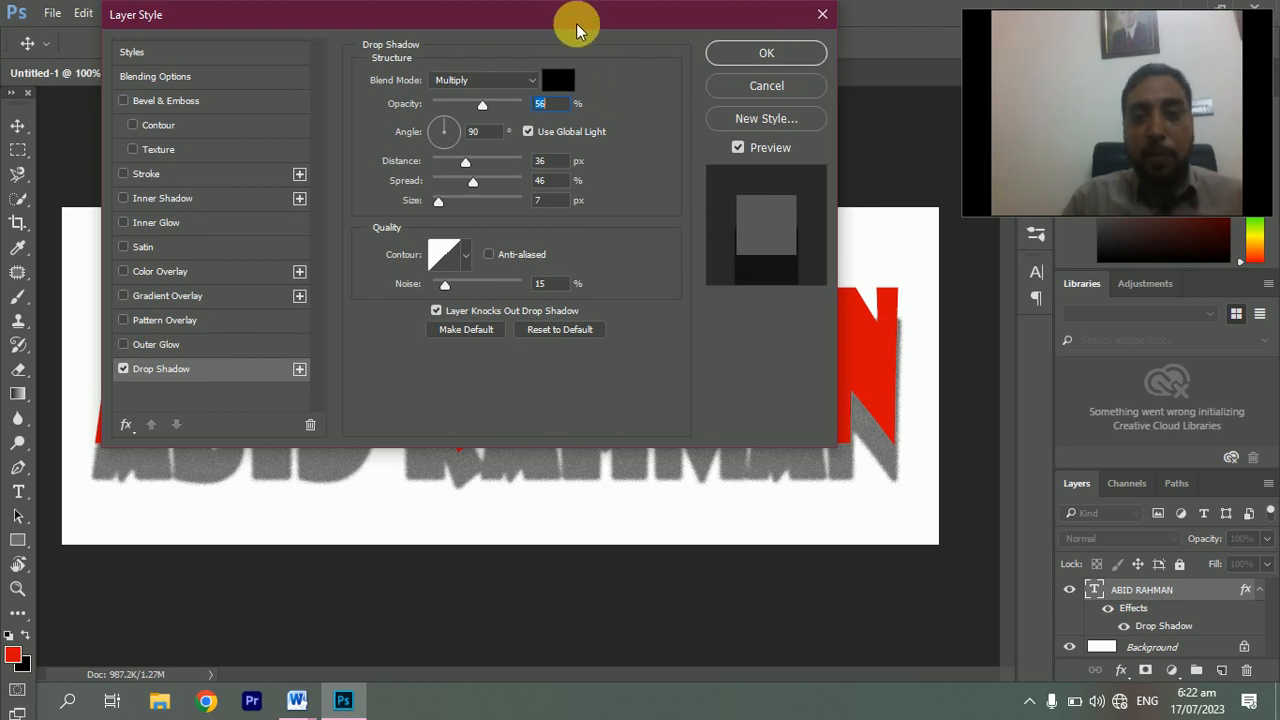
{"action": "left_click_drag", "start_coordinate": [576, 30], "coordinate": [546, 28]}
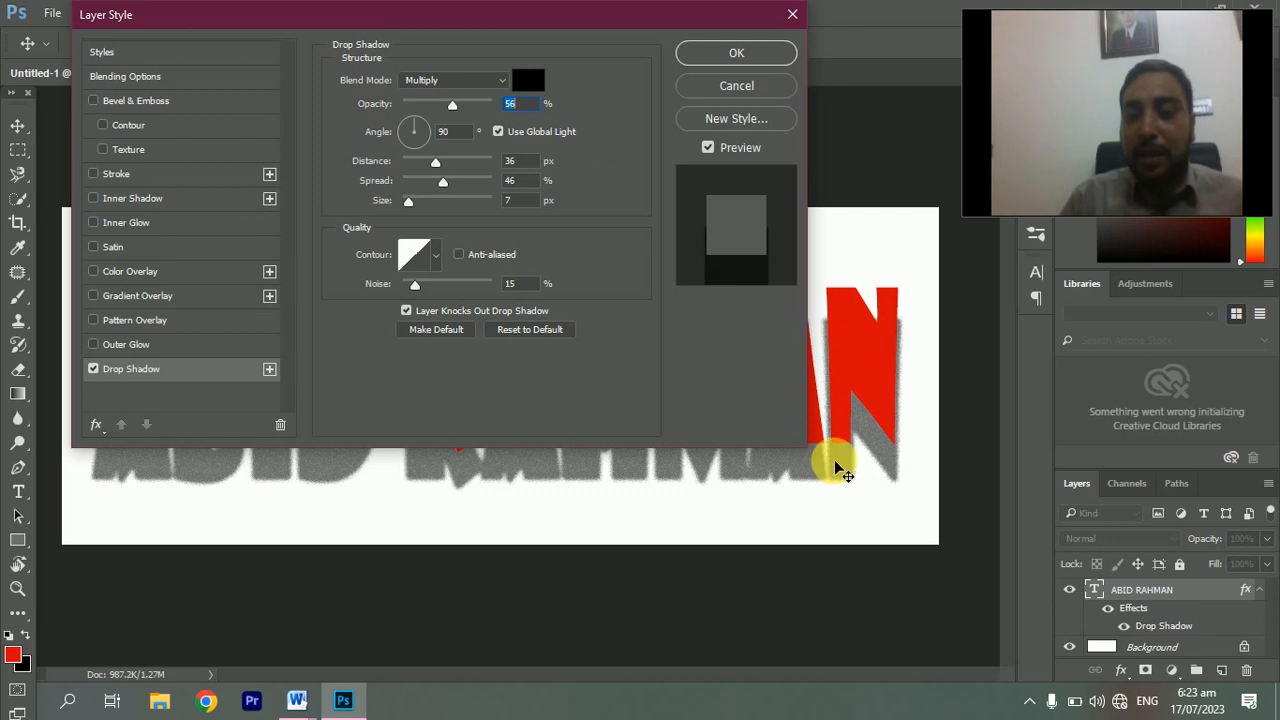
Change the drop shadow colour to red cd0a0a
{"action": "left_click", "coordinate": [530, 77]}
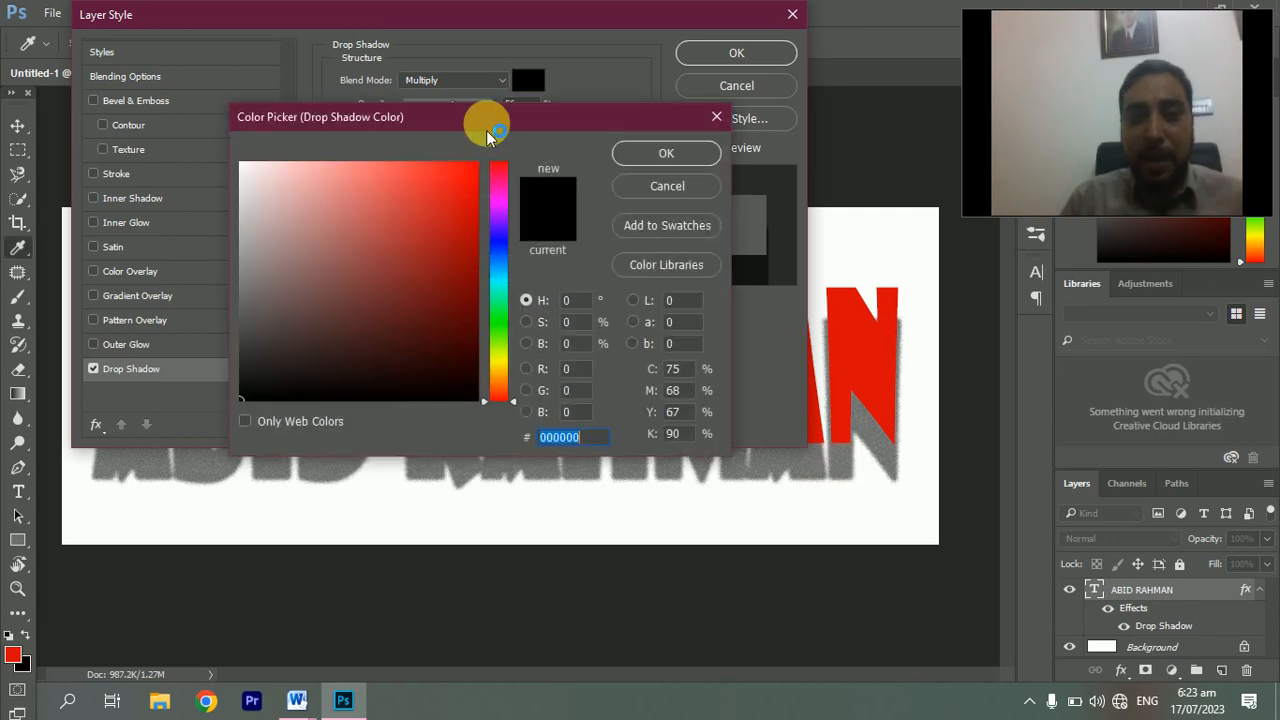
{"action": "left_click", "coordinate": [464, 184]}
{"action": "left_click_drag", "start_coordinate": [471, 191], "coordinate": [467, 208]}
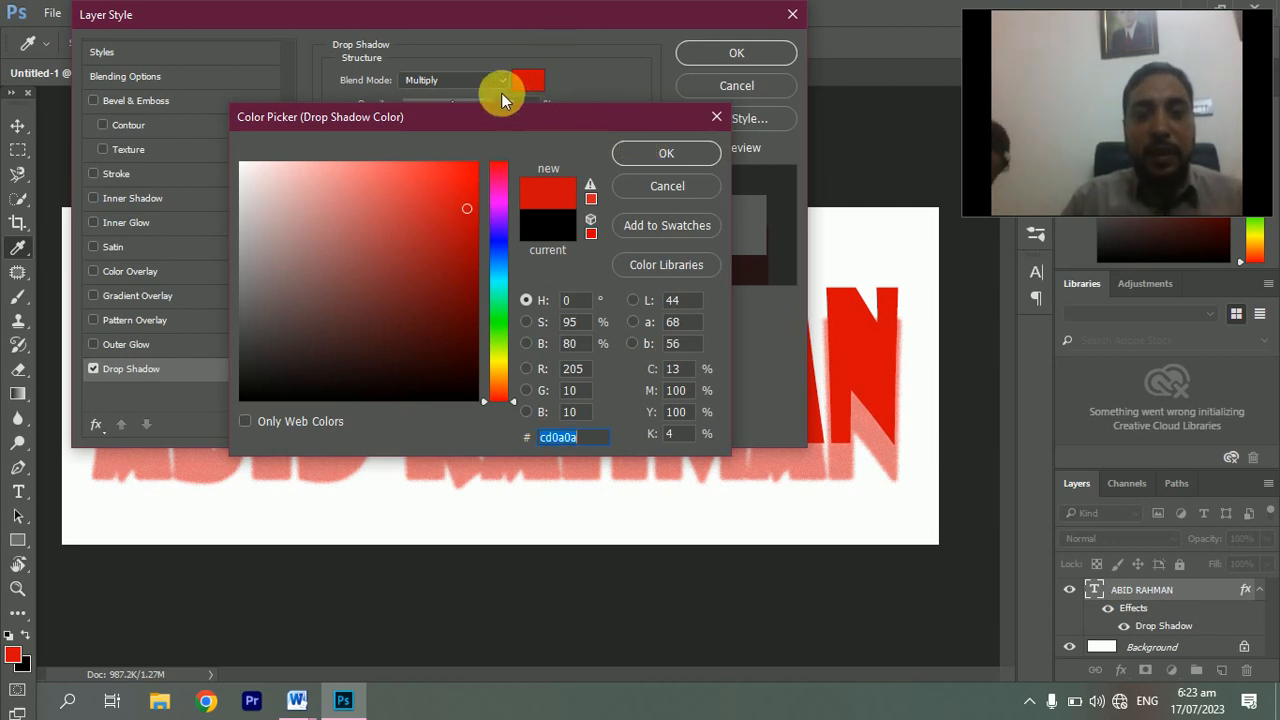
{"action": "left_click", "coordinate": [656, 152]}
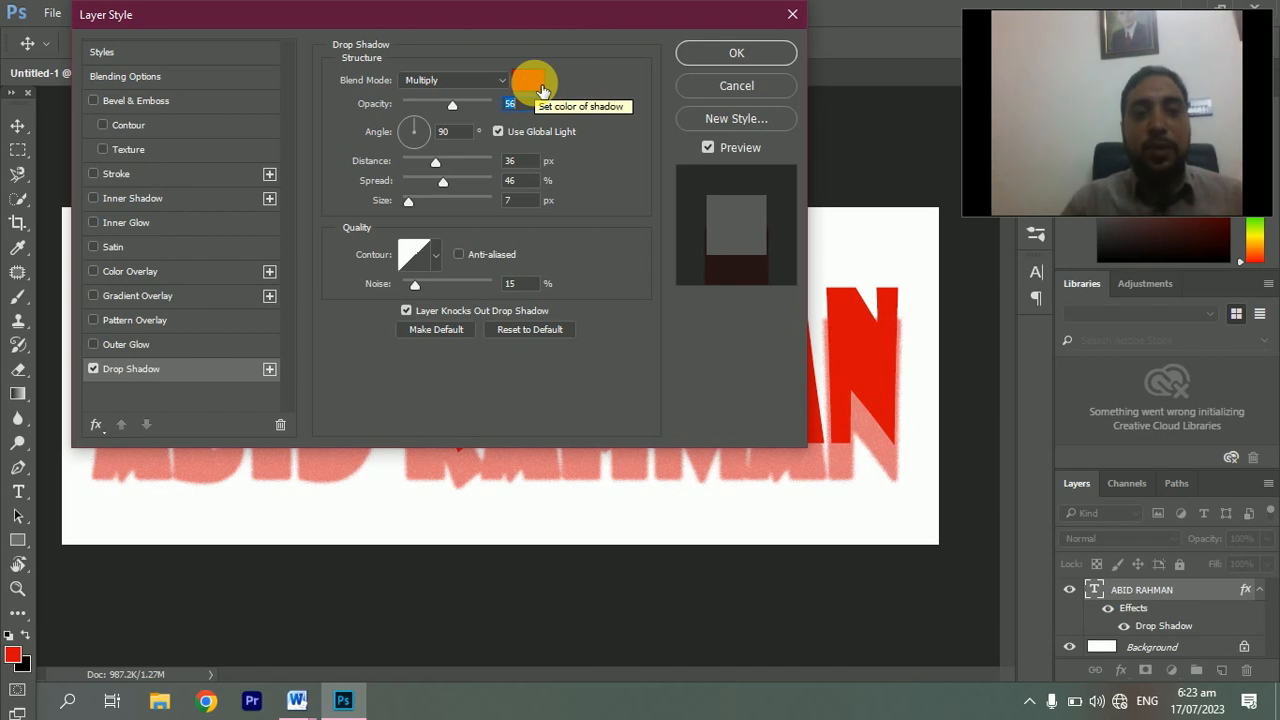
After trying Normal and Dissolve, set the drop shadow blend mode to Linear Burn
{"action": "left_click", "coordinate": [502, 89]}
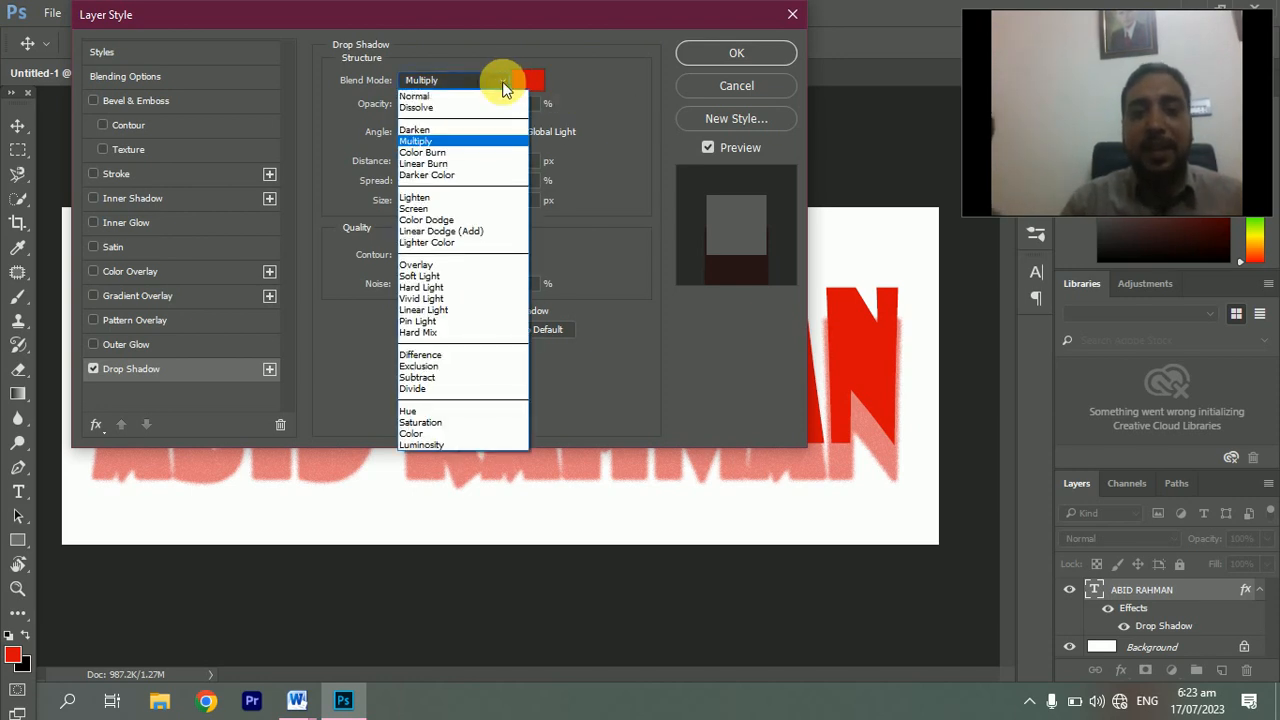
{"action": "left_click", "coordinate": [467, 96]}
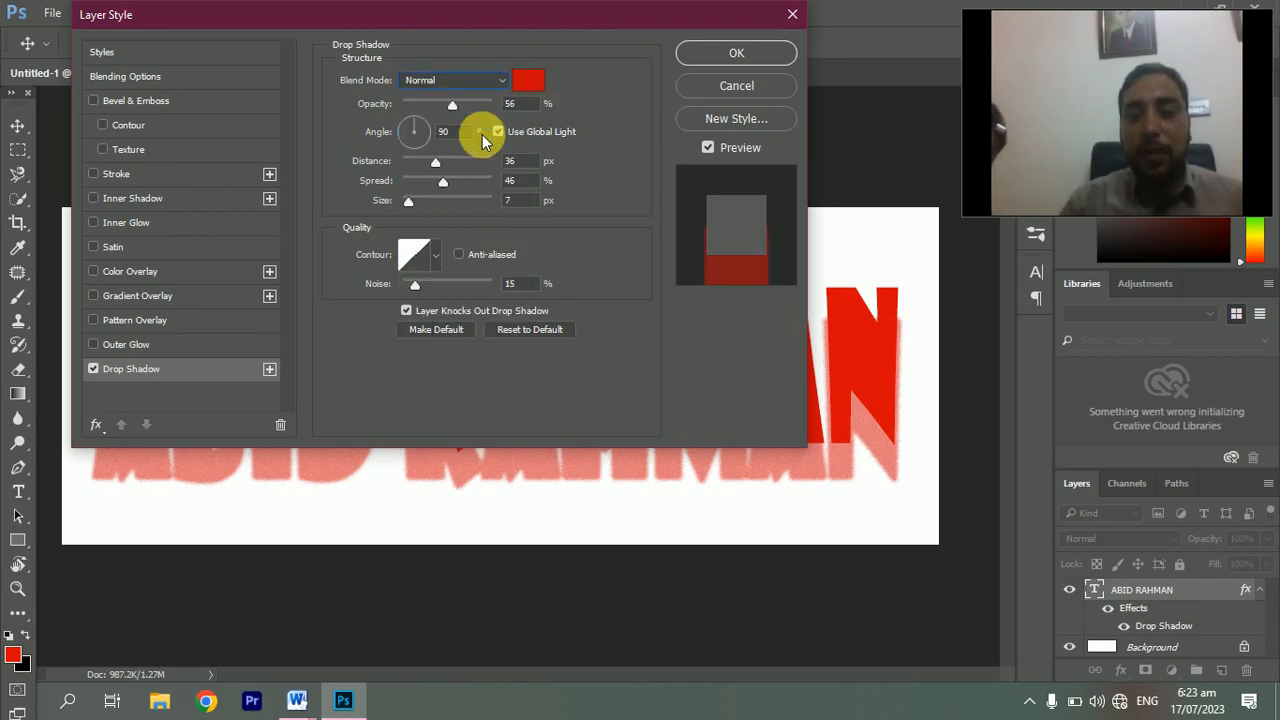
{"action": "left_click", "coordinate": [502, 80]}
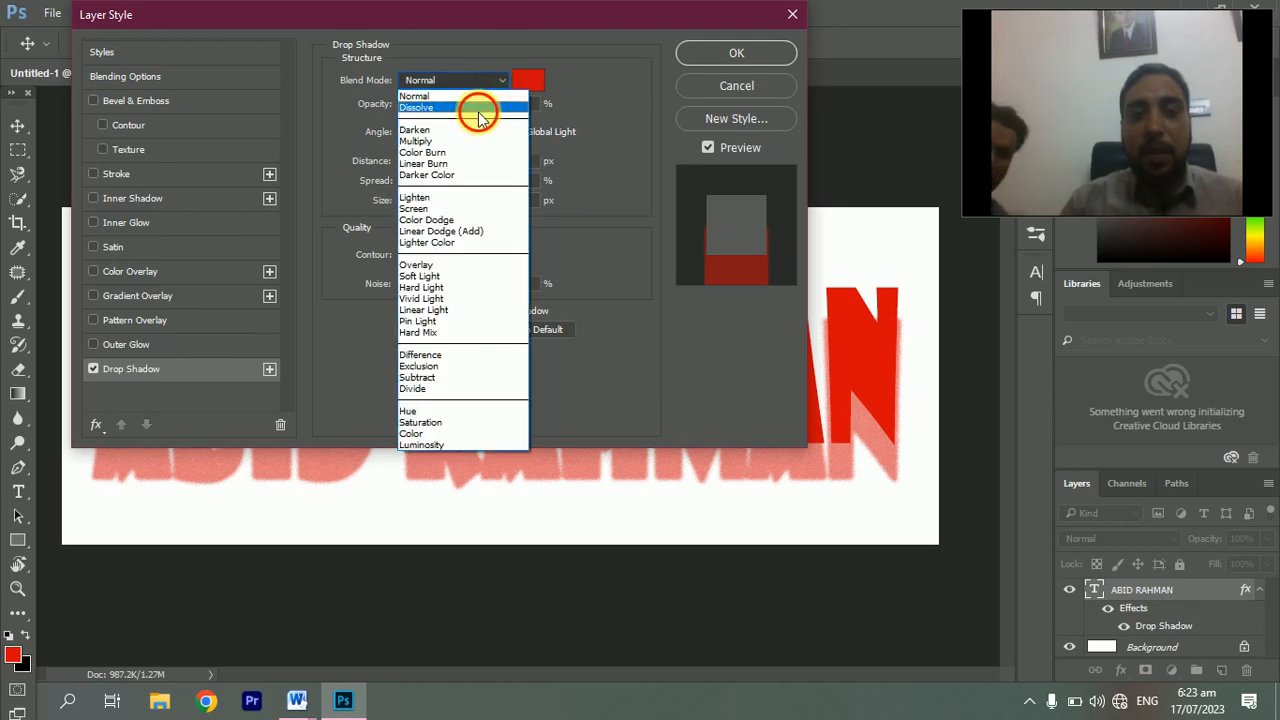
{"action": "left_click", "coordinate": [478, 108]}
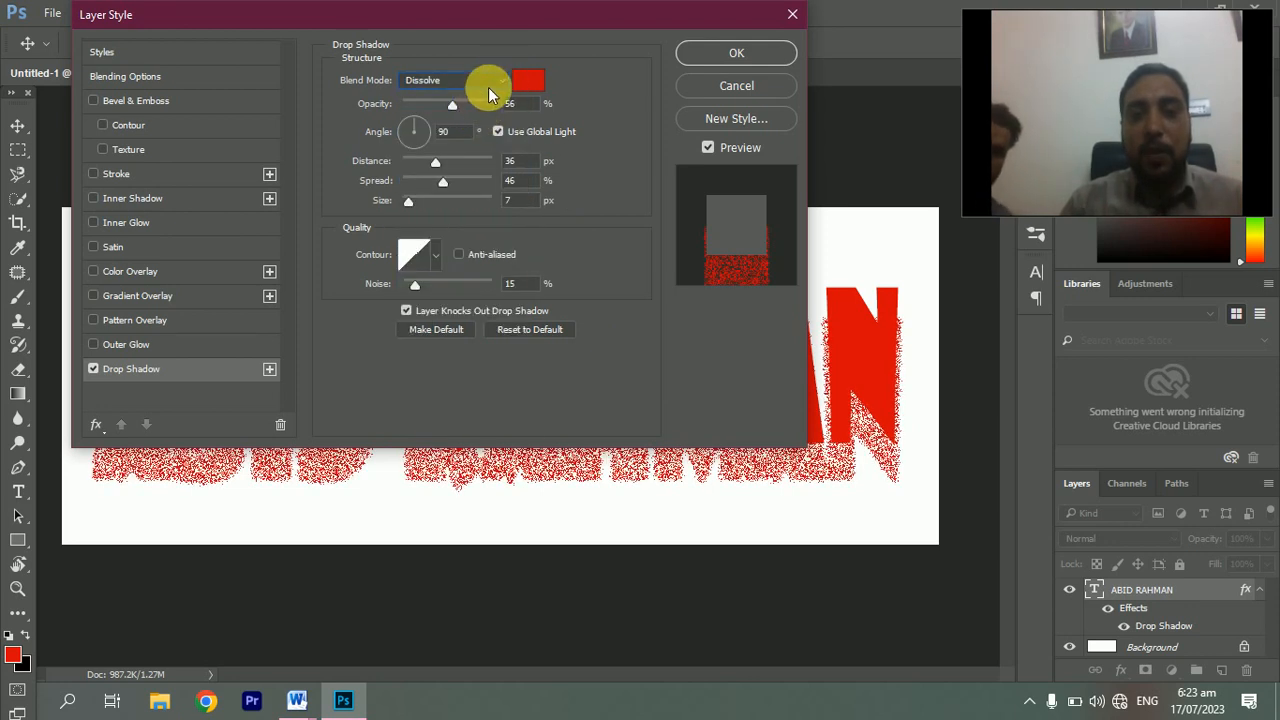
{"action": "left_click", "coordinate": [498, 80]}
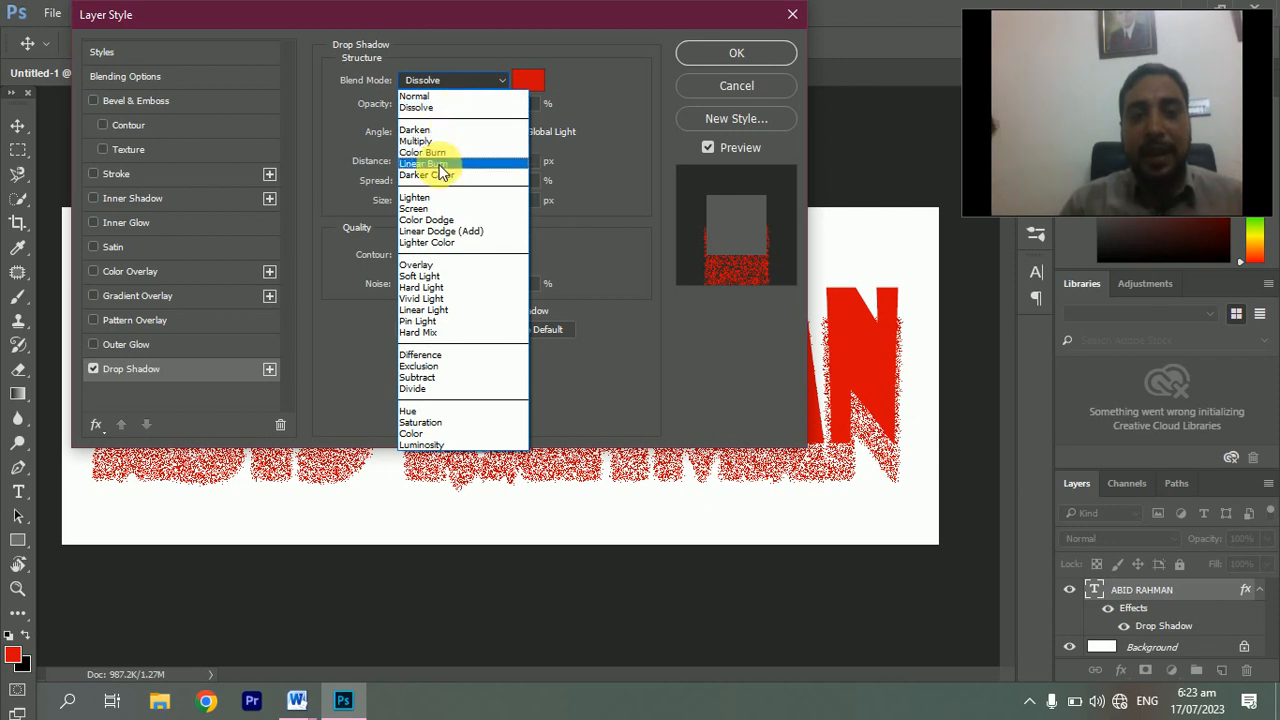
{"action": "left_click", "coordinate": [441, 164]}
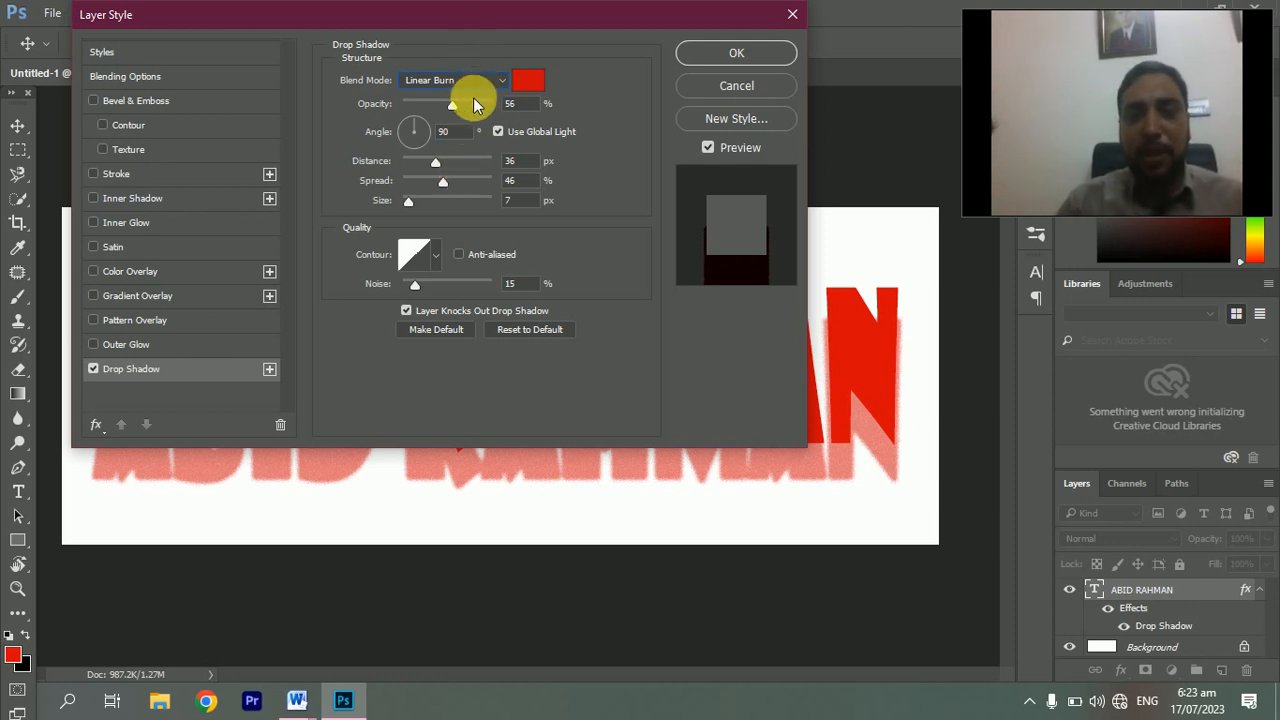
Set the shadow to 78% opacity, 94° angle, 8 px distance and 28% spread
{"action": "left_click_drag", "start_coordinate": [453, 102], "coordinate": [475, 130]}
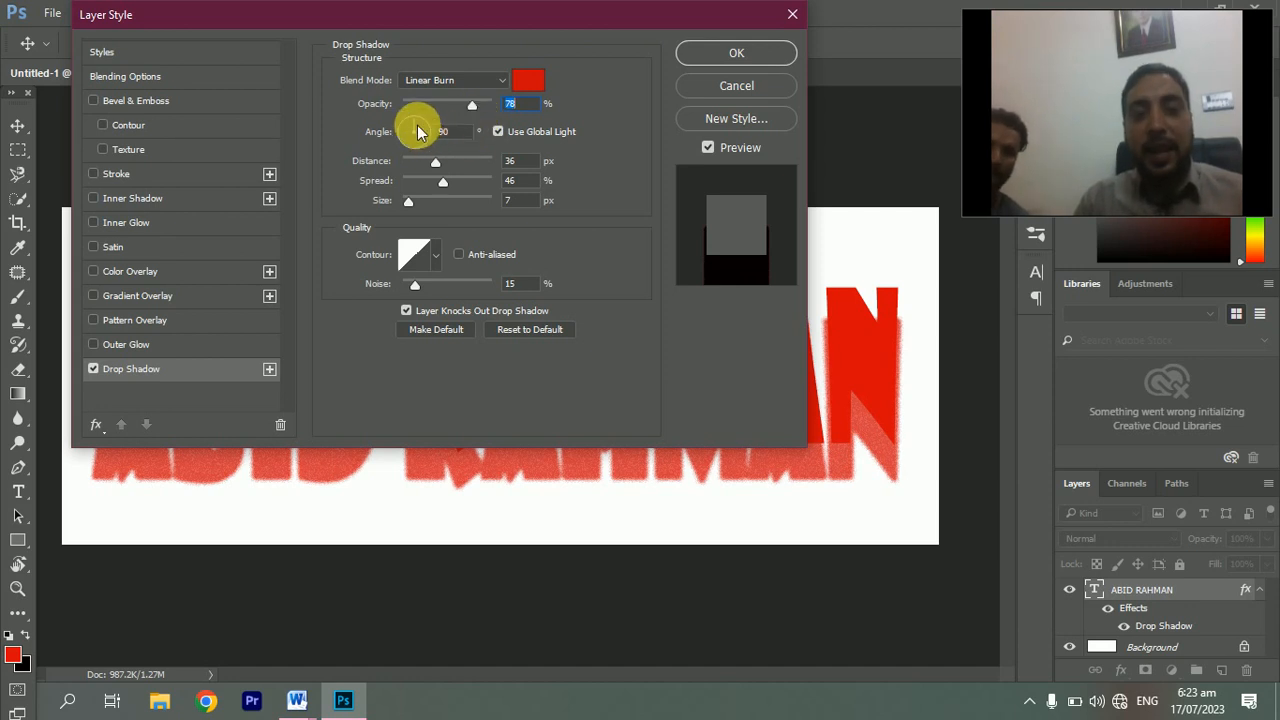
{"action": "mouse_move", "coordinate": [413, 128]}
{"action": "left_mouse_down"}
{"action": "mouse_move", "coordinate": [417, 148]}
{"action": "mouse_move", "coordinate": [414, 120]}
{"action": "left_mouse_up"}
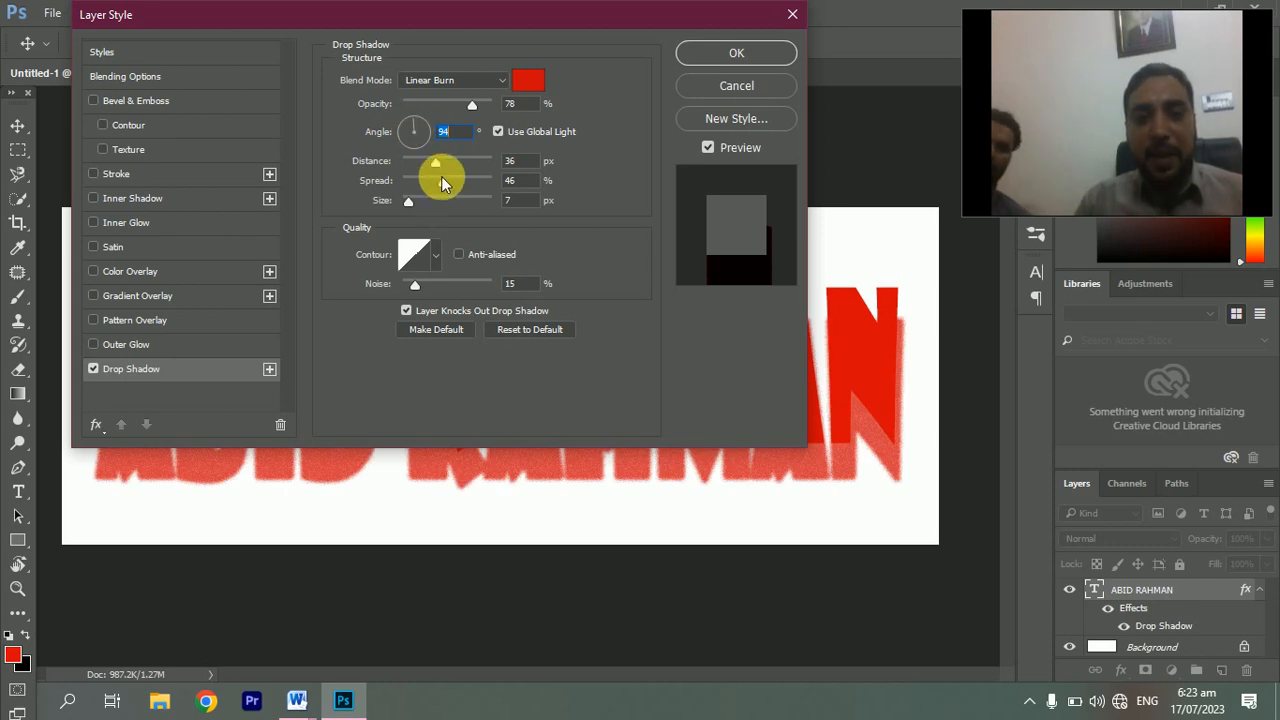
{"action": "left_click_drag", "start_coordinate": [436, 167], "coordinate": [410, 172]}
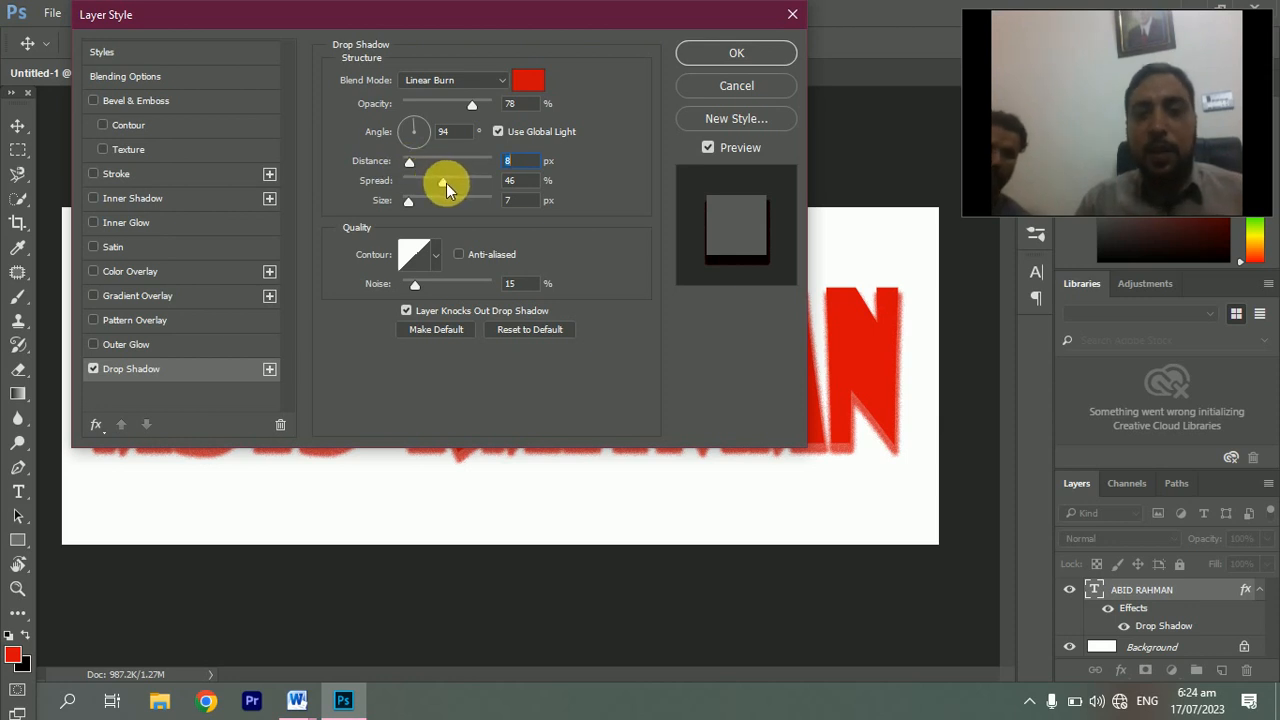
{"action": "left_click_drag", "start_coordinate": [446, 183], "coordinate": [405, 206]}
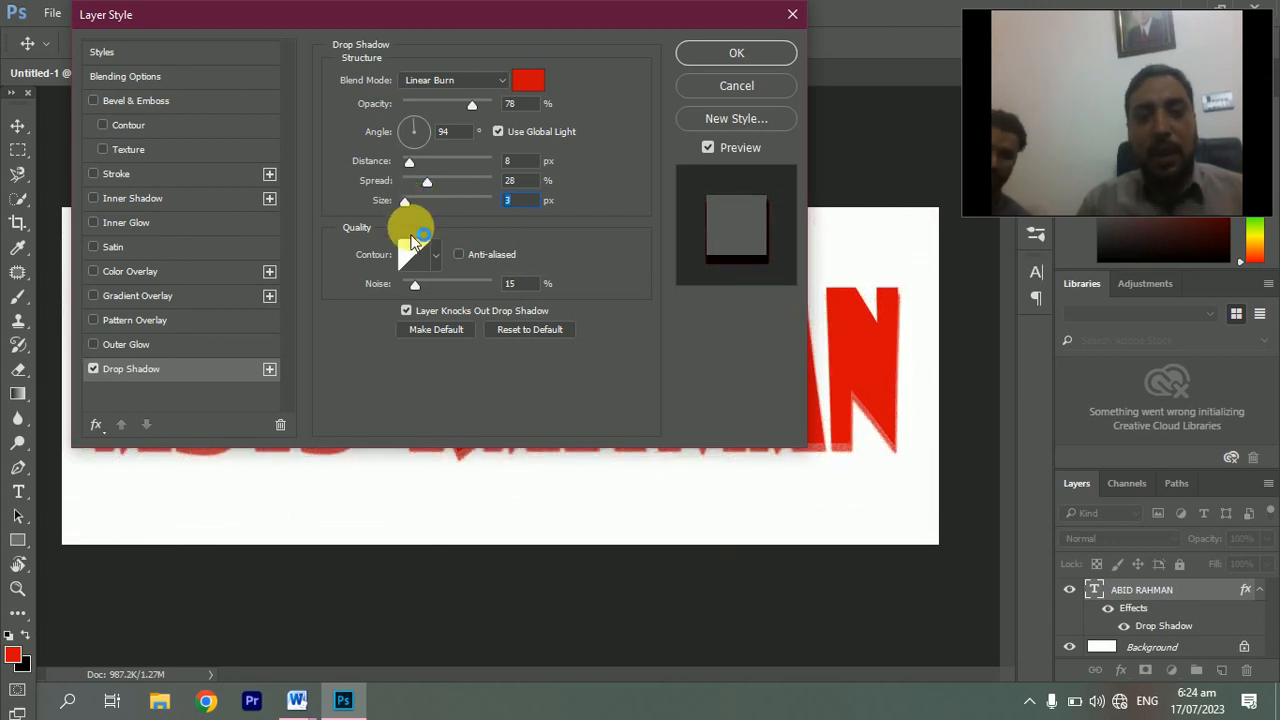
Preview several contour presets for the drop shadow
{"action": "left_click", "coordinate": [435, 258]}
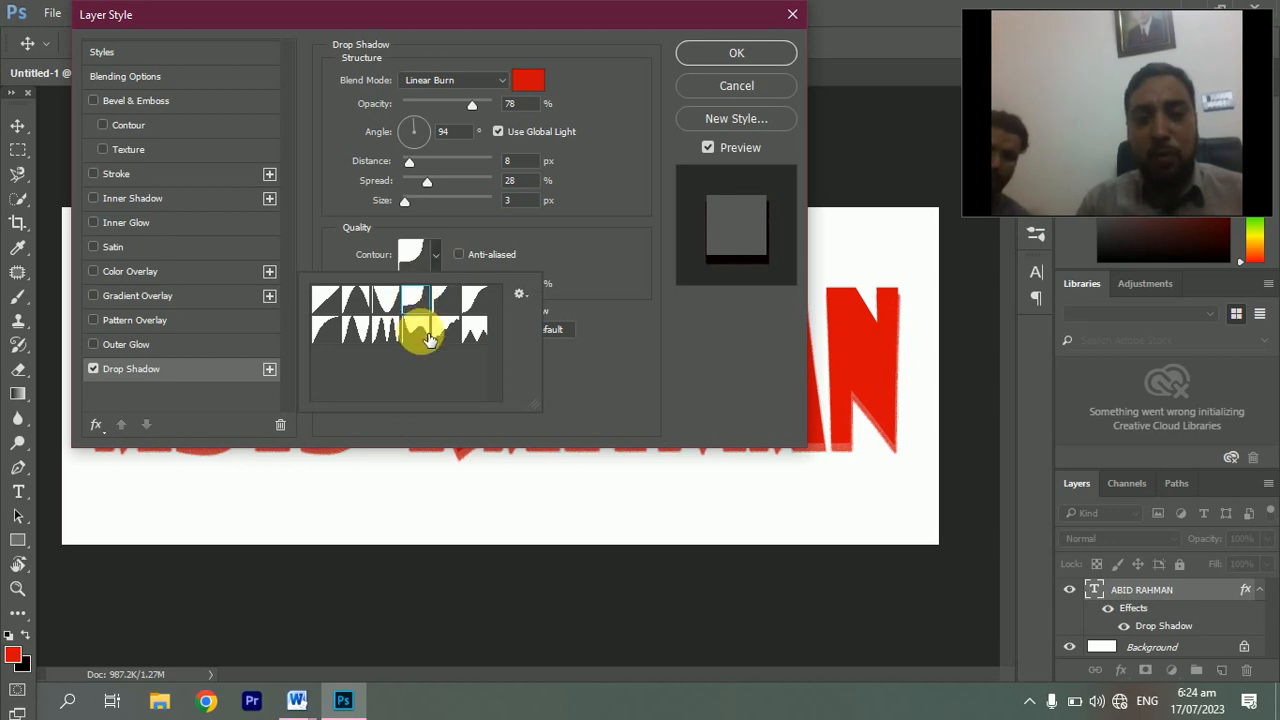
{"action": "left_click", "coordinate": [425, 334]}
{"action": "left_click", "coordinate": [444, 330]}
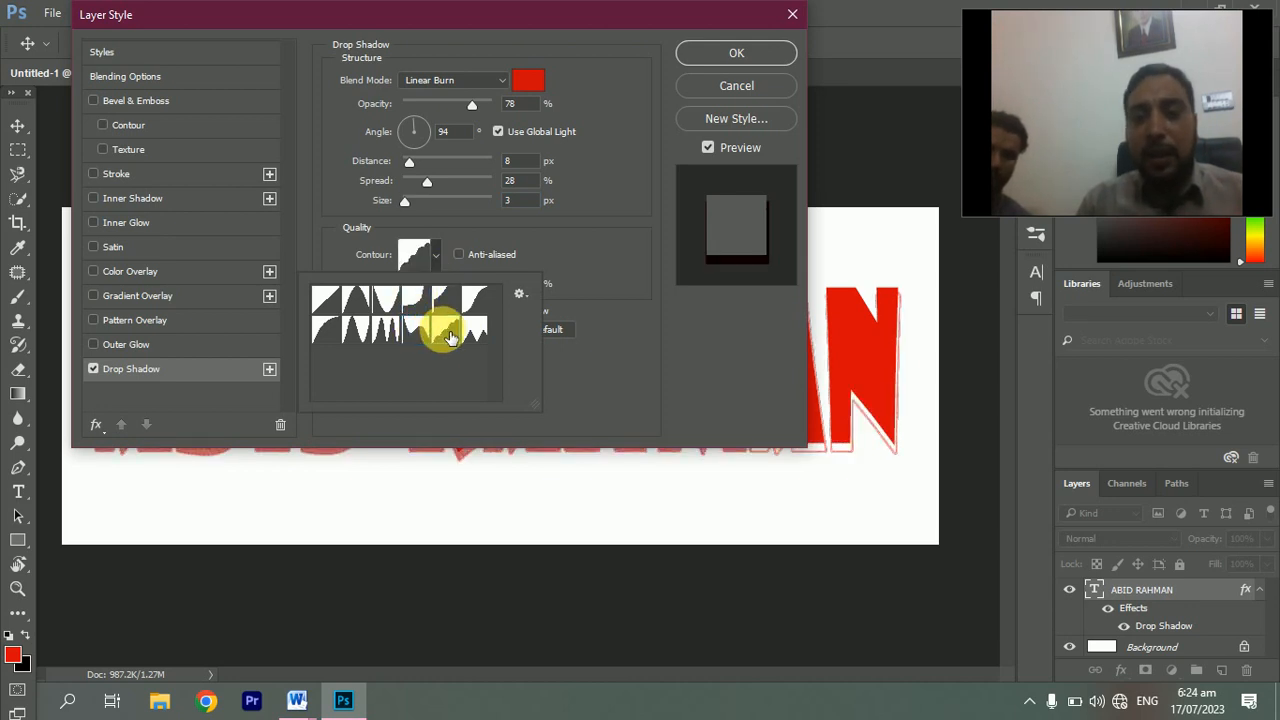
{"action": "left_click", "coordinate": [386, 300]}
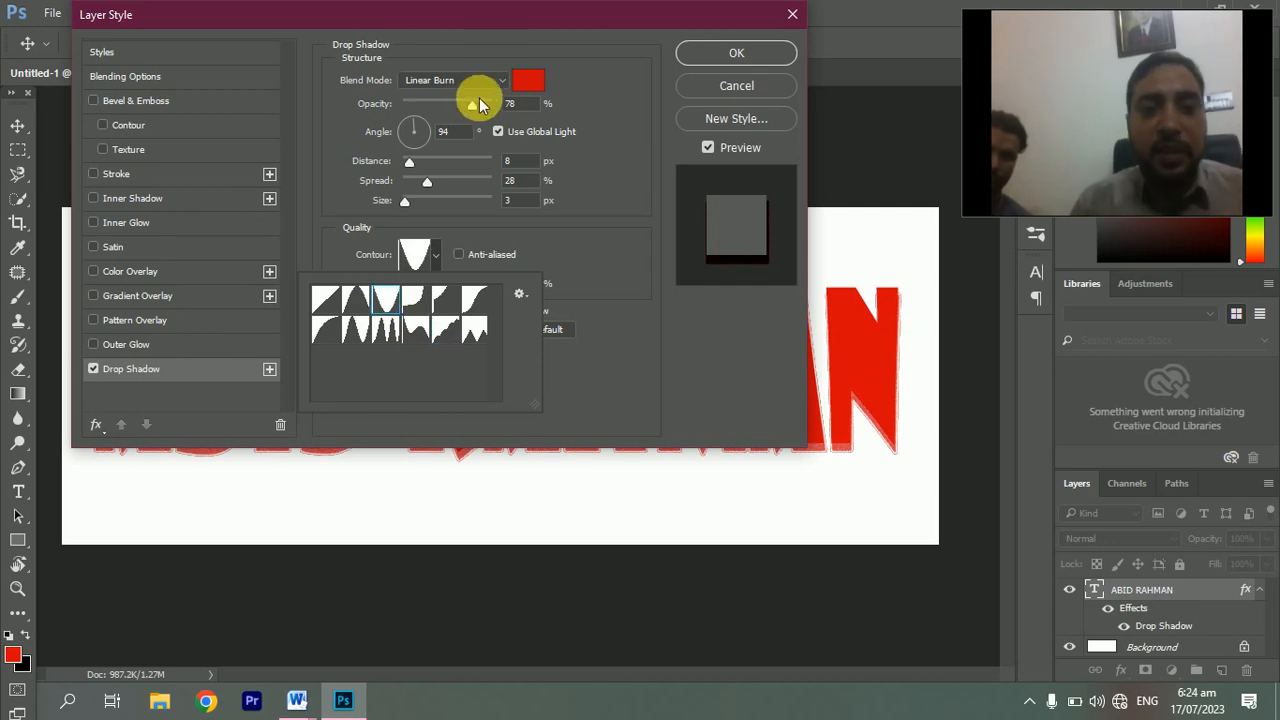
{"action": "left_click", "coordinate": [523, 80]}
Make the shadow colour near-black #100101, set its contour to Linear, and apply the drop shadow
{"action": "left_click", "coordinate": [523, 80]}
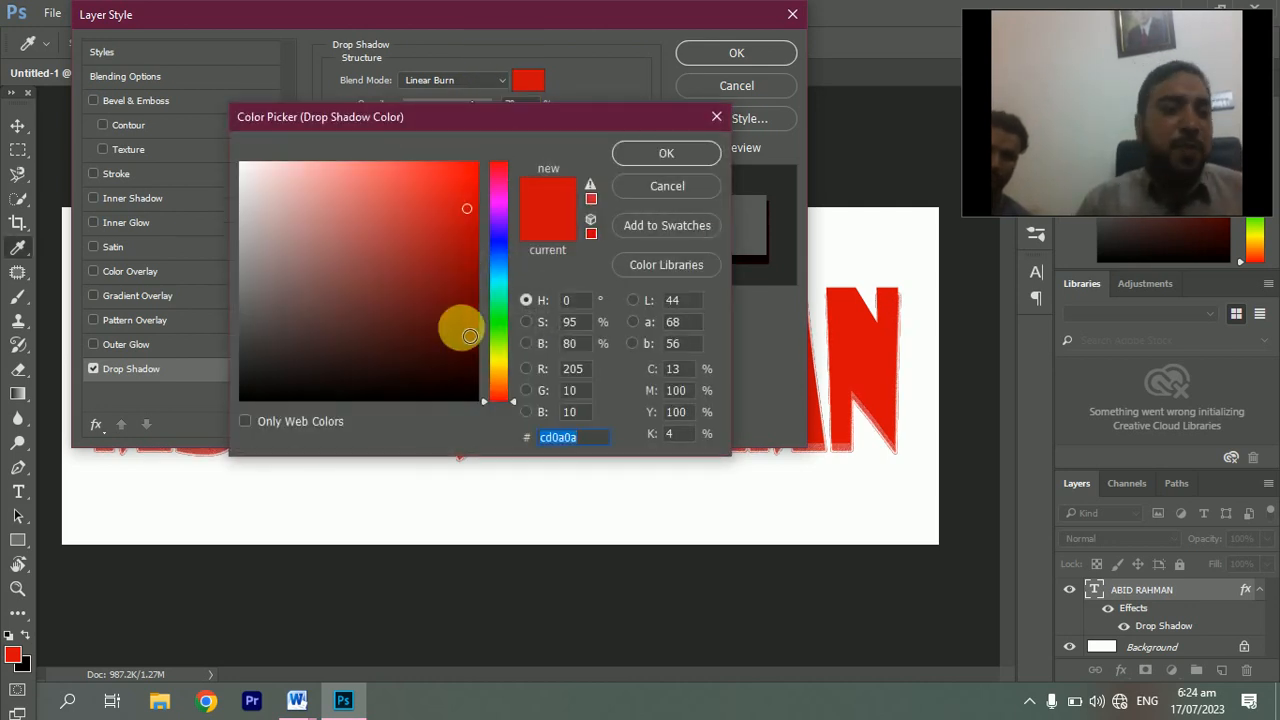
{"action": "left_click", "coordinate": [460, 387]}
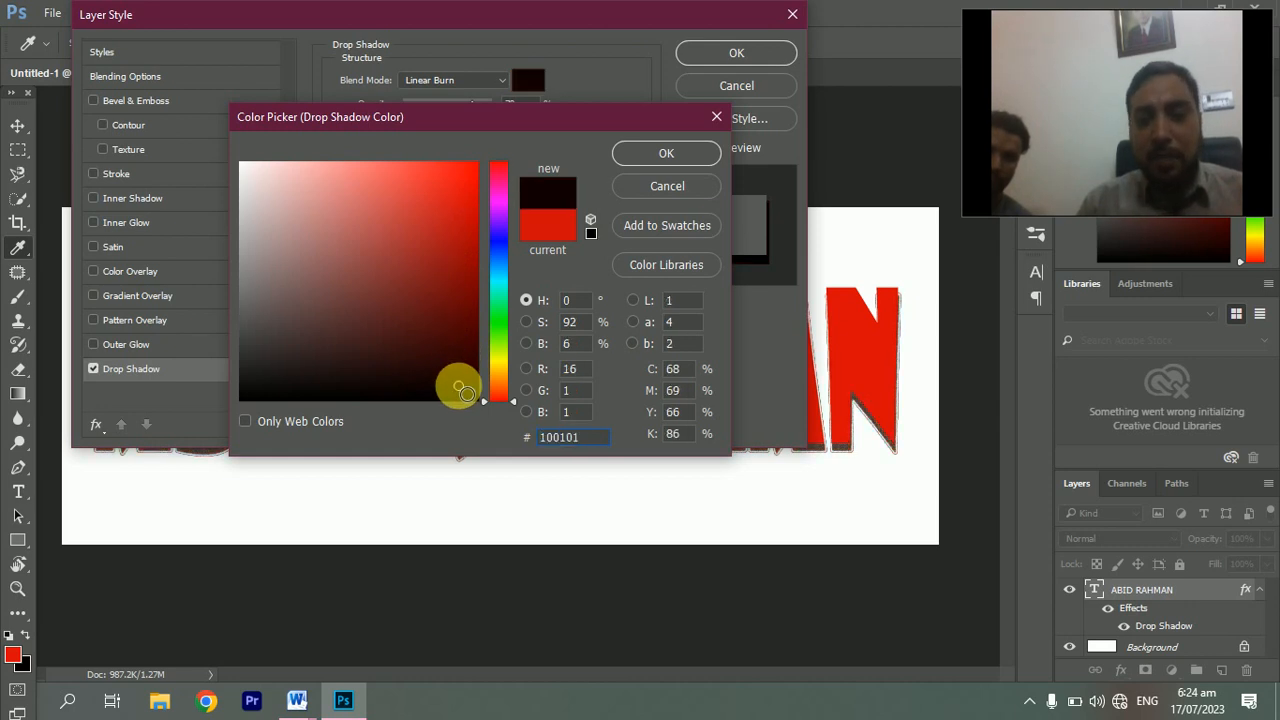
{"action": "left_click", "coordinate": [652, 163]}
{"action": "left_click", "coordinate": [438, 258]}
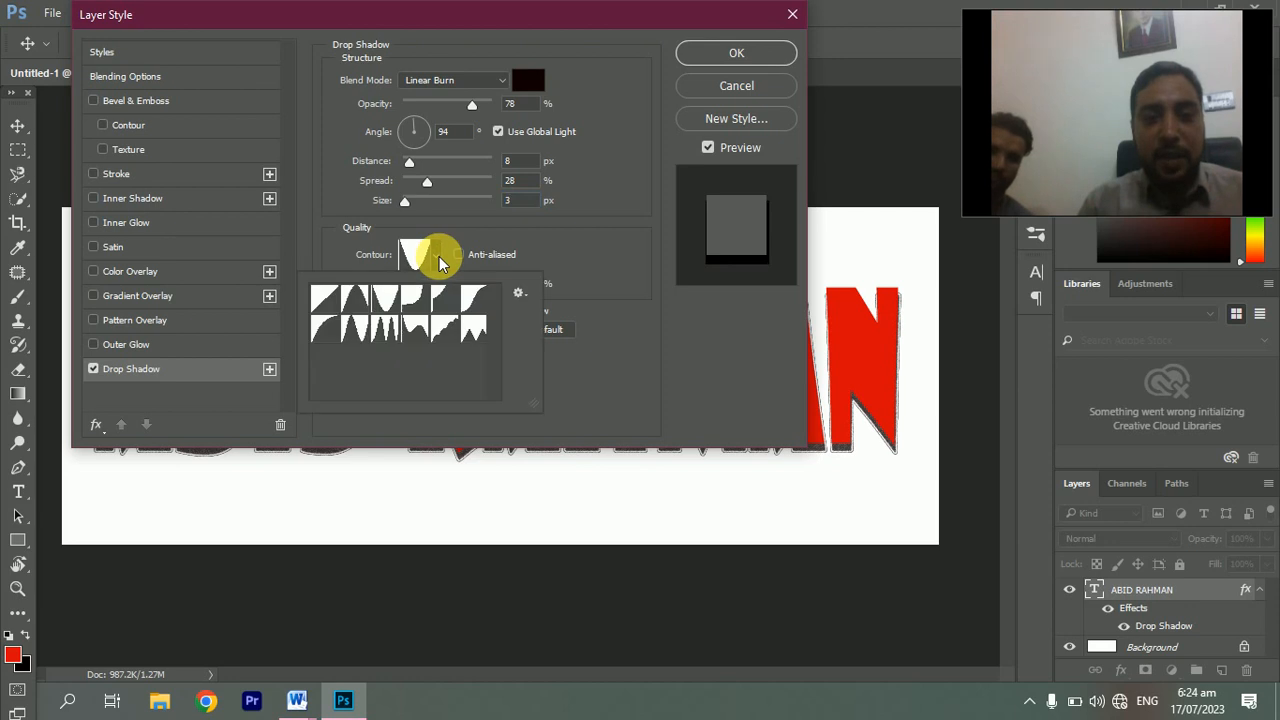
{"action": "left_click", "coordinate": [336, 303]}
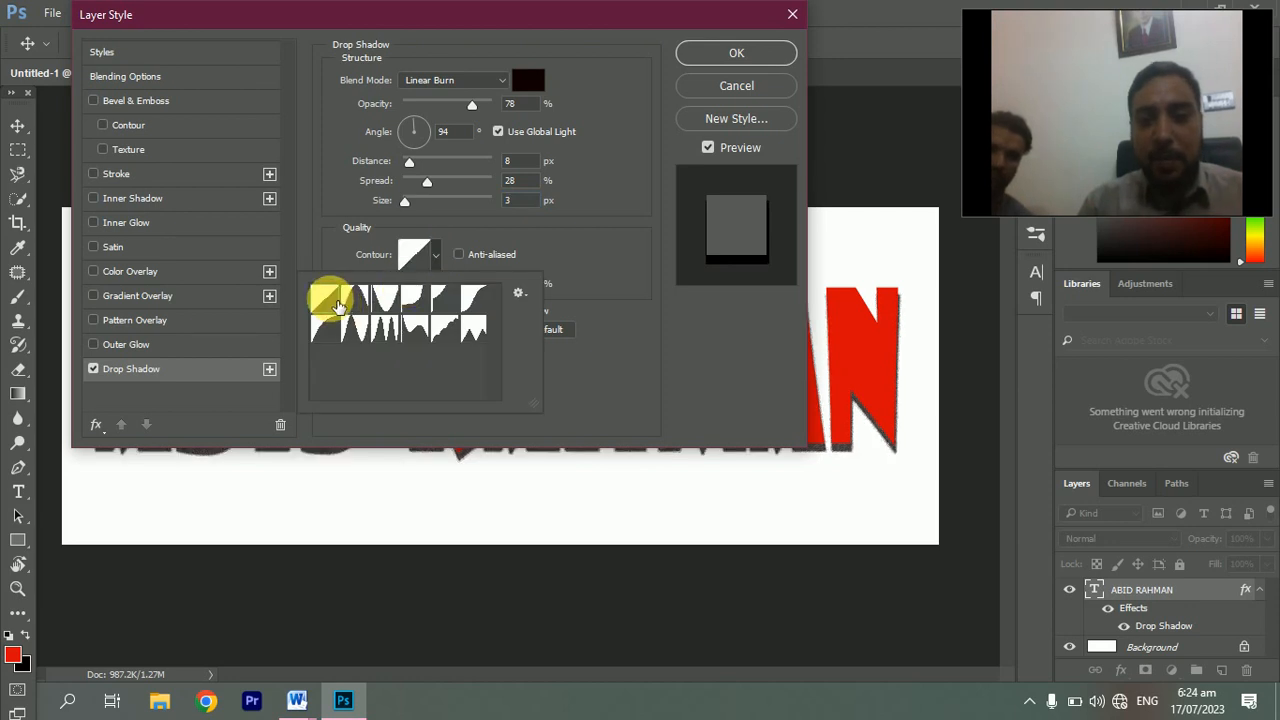
{"action": "left_click", "coordinate": [707, 56]}
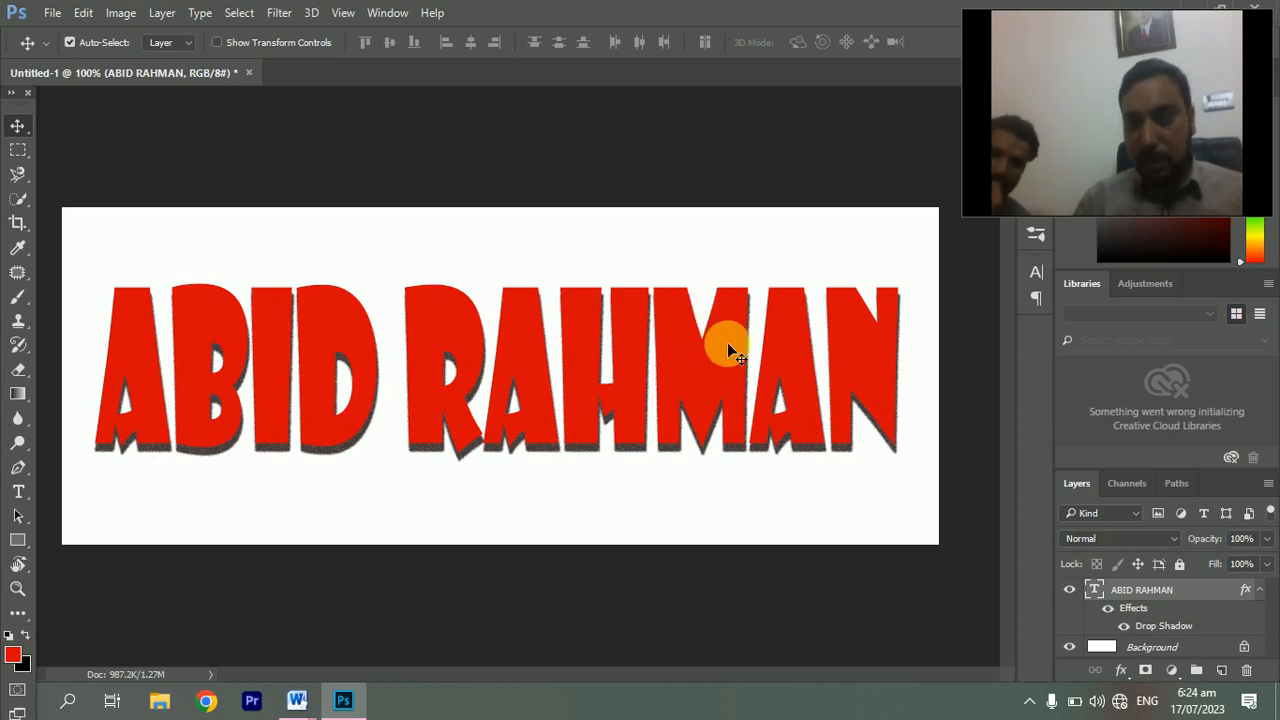
Add Bevel & Emboss to the text and, after previewing other styles, choose Outer Bevel
{"action": "left_click", "coordinate": [1125, 673]}
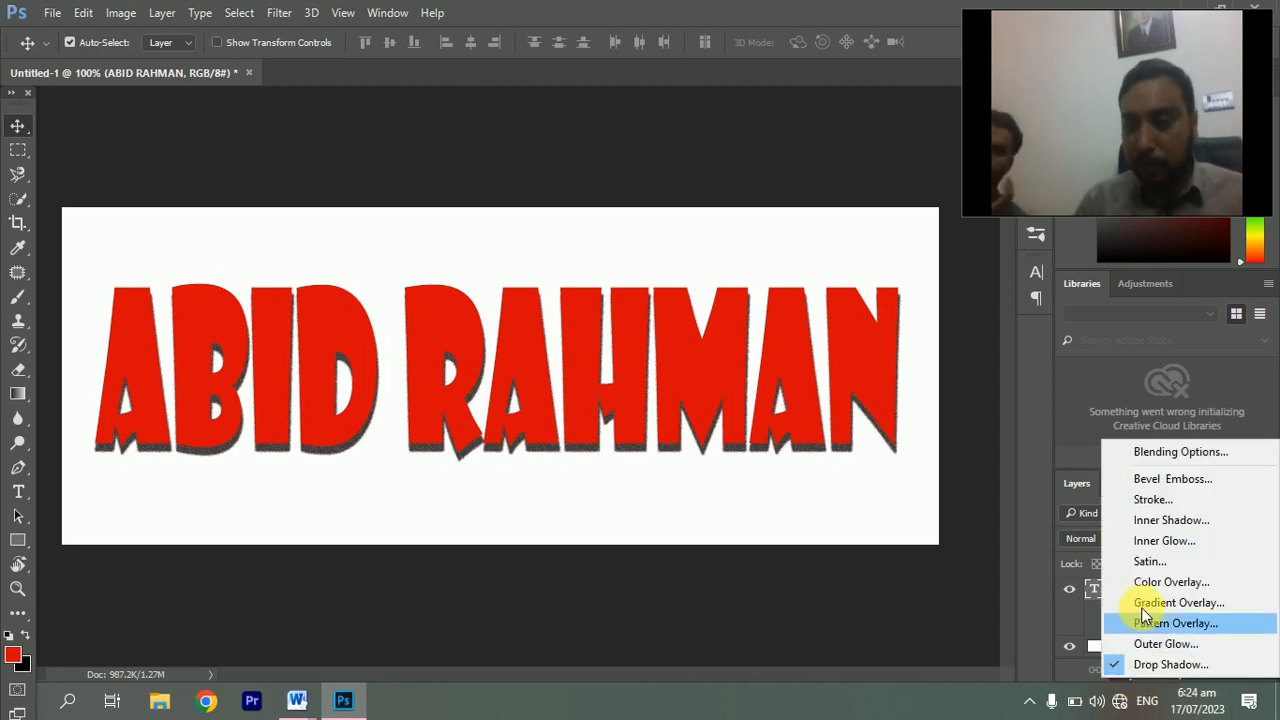
{"action": "left_click", "coordinate": [1168, 482]}
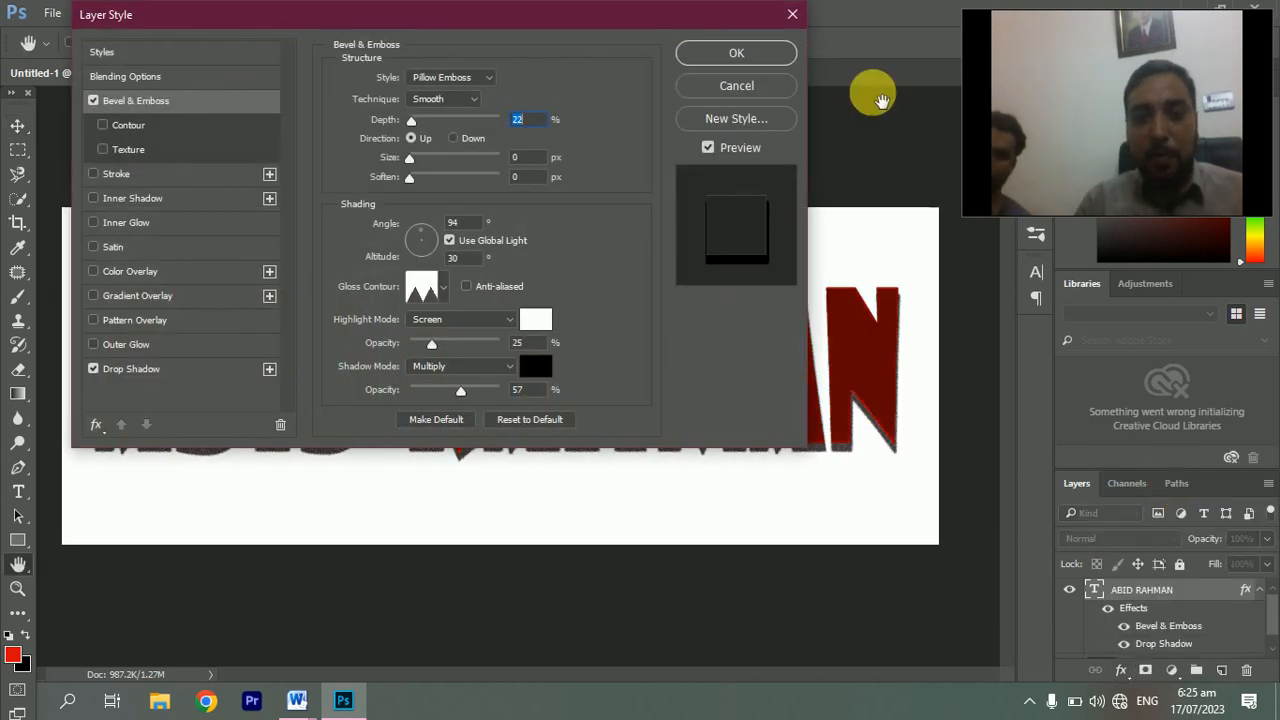
{"action": "left_click_drag", "start_coordinate": [617, 11], "coordinate": [1143, 177]}
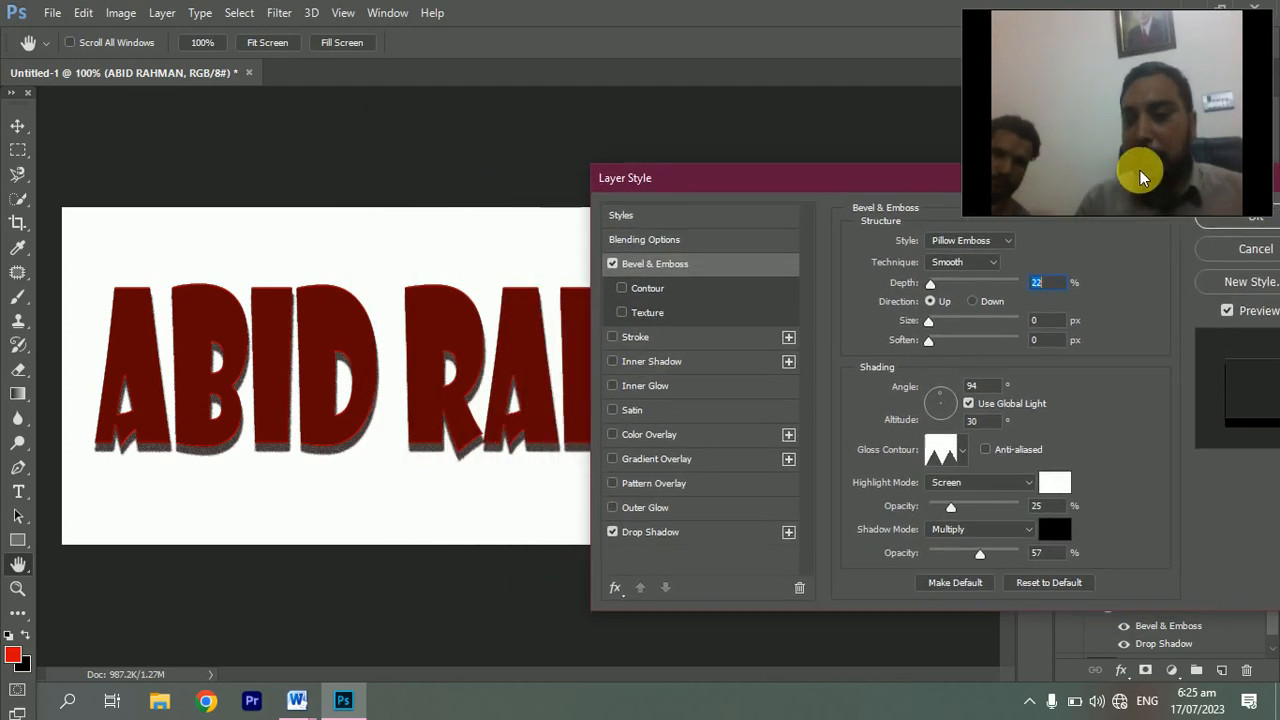
{"action": "left_click", "coordinate": [984, 243]}
{"action": "left_click", "coordinate": [960, 268]}
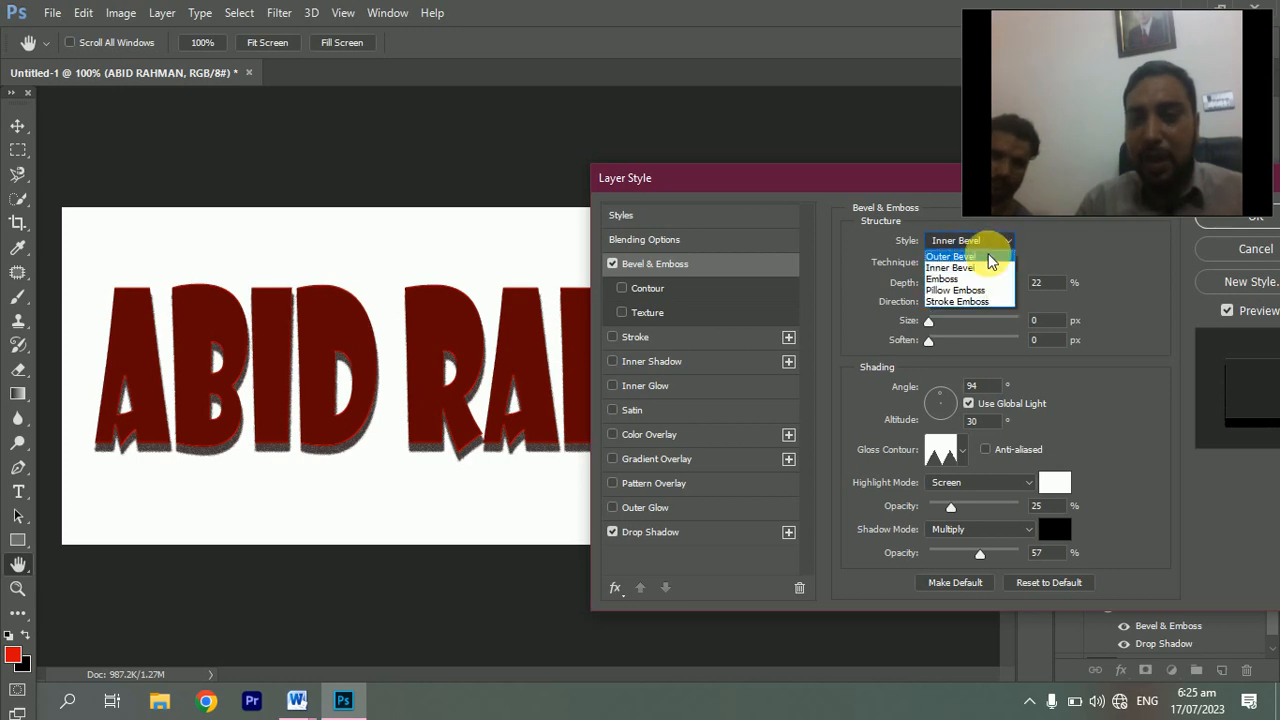
{"action": "left_click", "coordinate": [973, 258]}
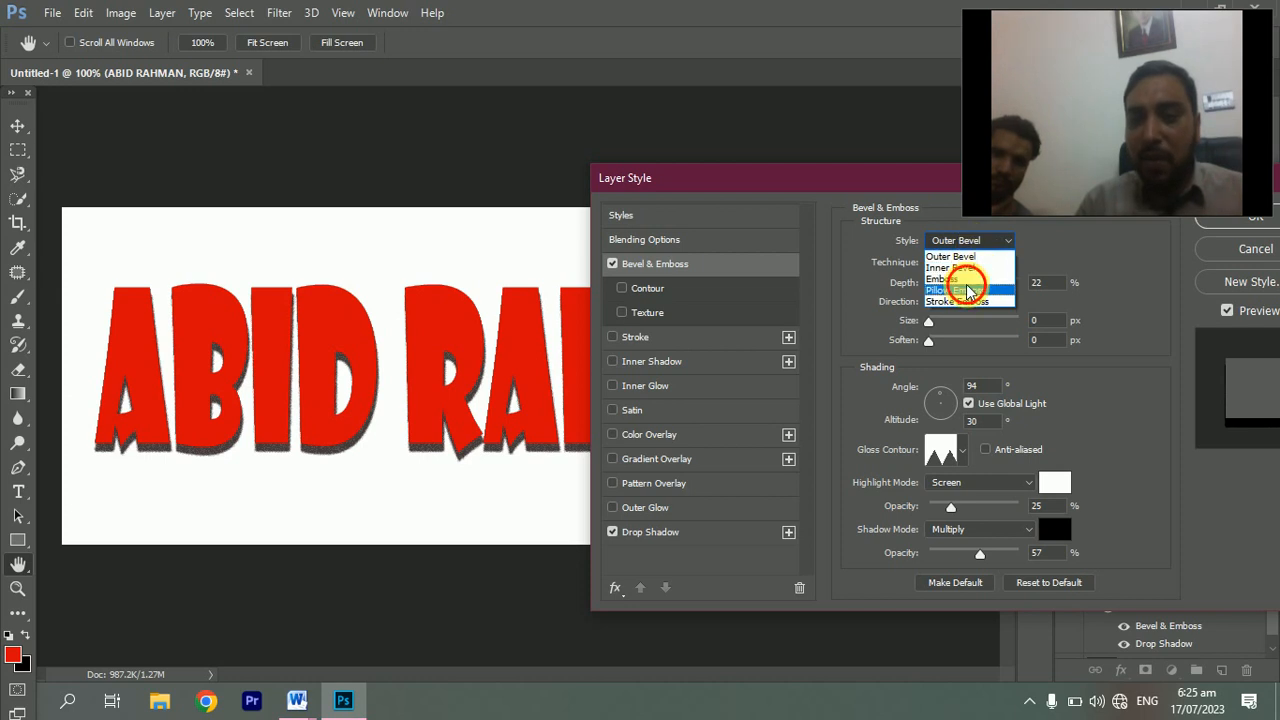
{"action": "left_click", "coordinate": [968, 290]}
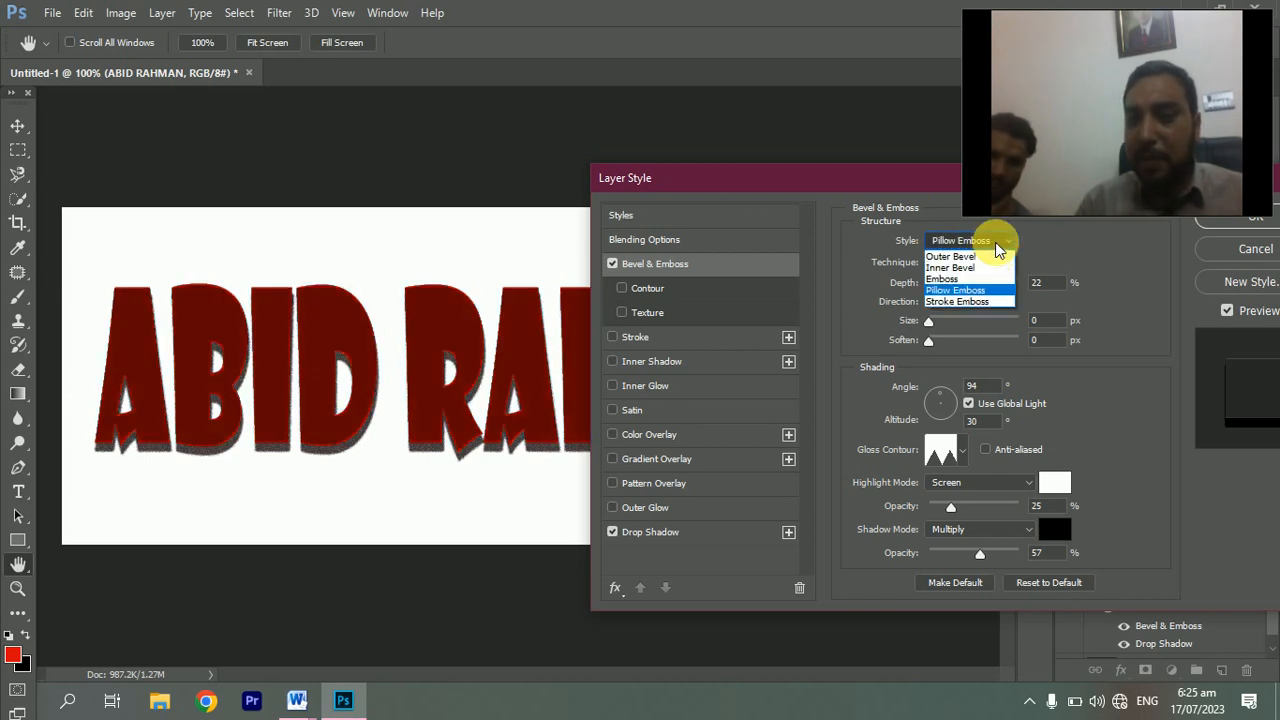
{"action": "left_click", "coordinate": [972, 301]}
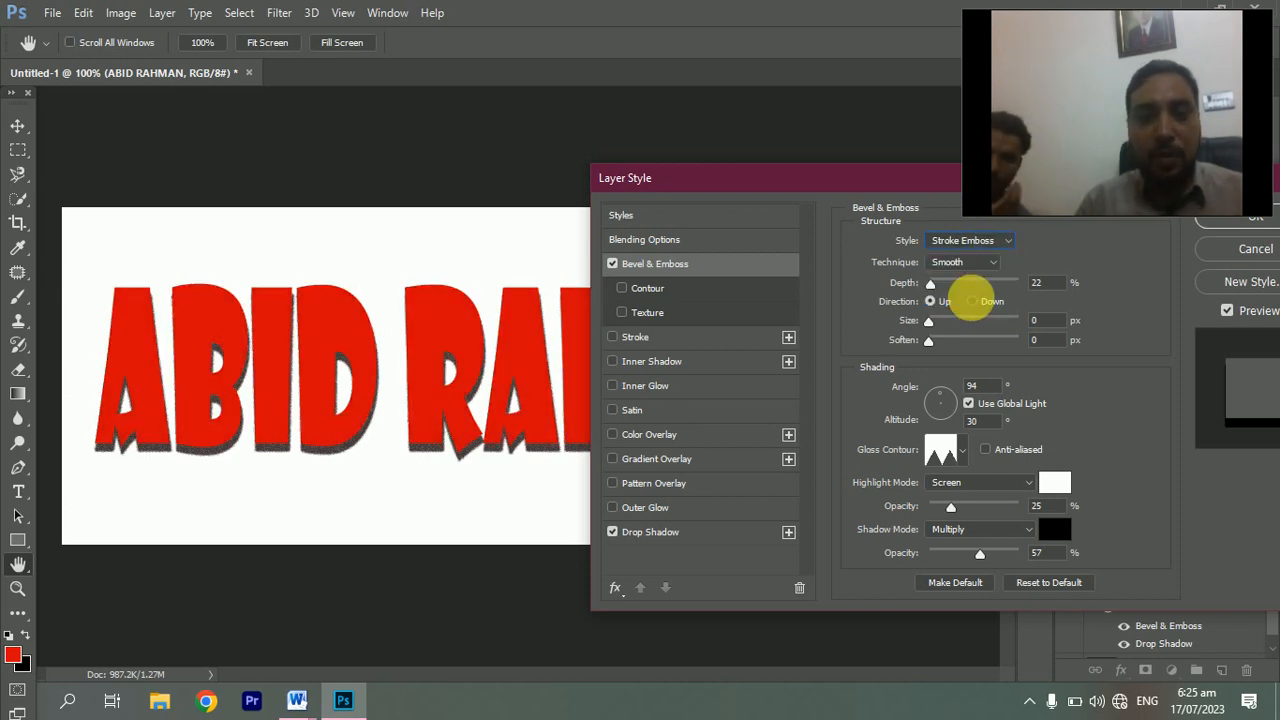
{"action": "left_click", "coordinate": [969, 242]}
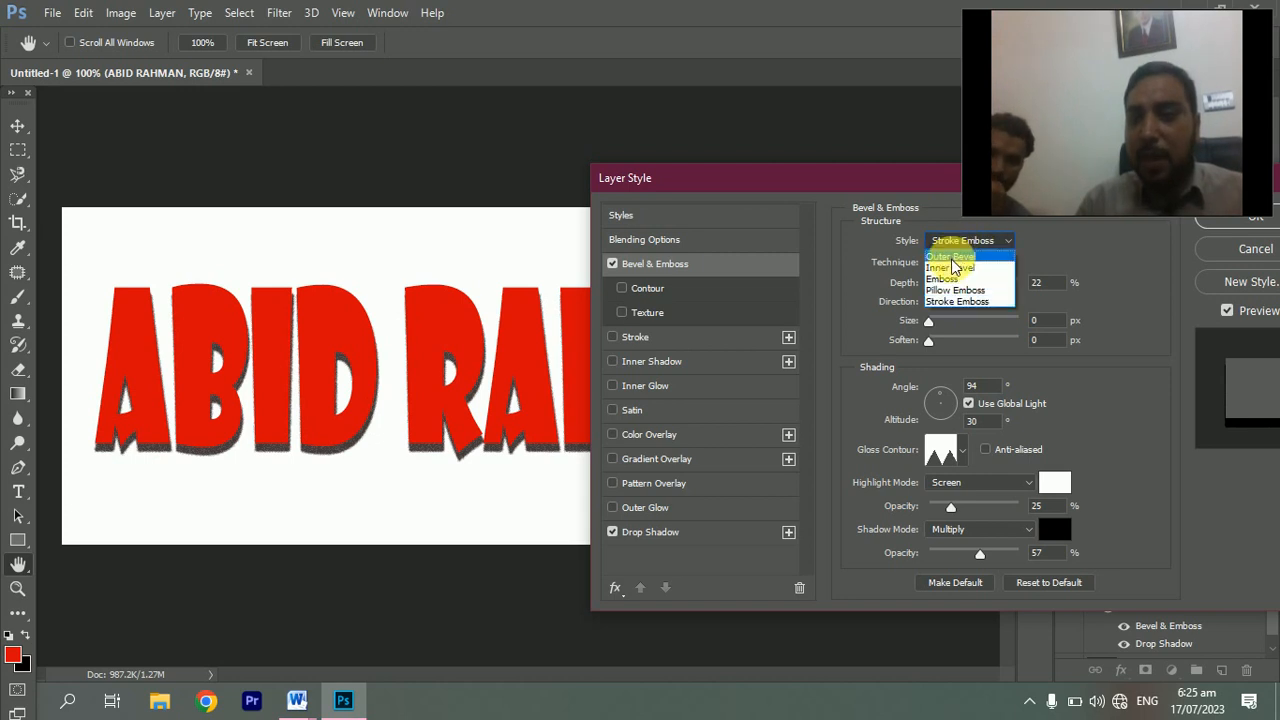
{"action": "left_click", "coordinate": [952, 258]}
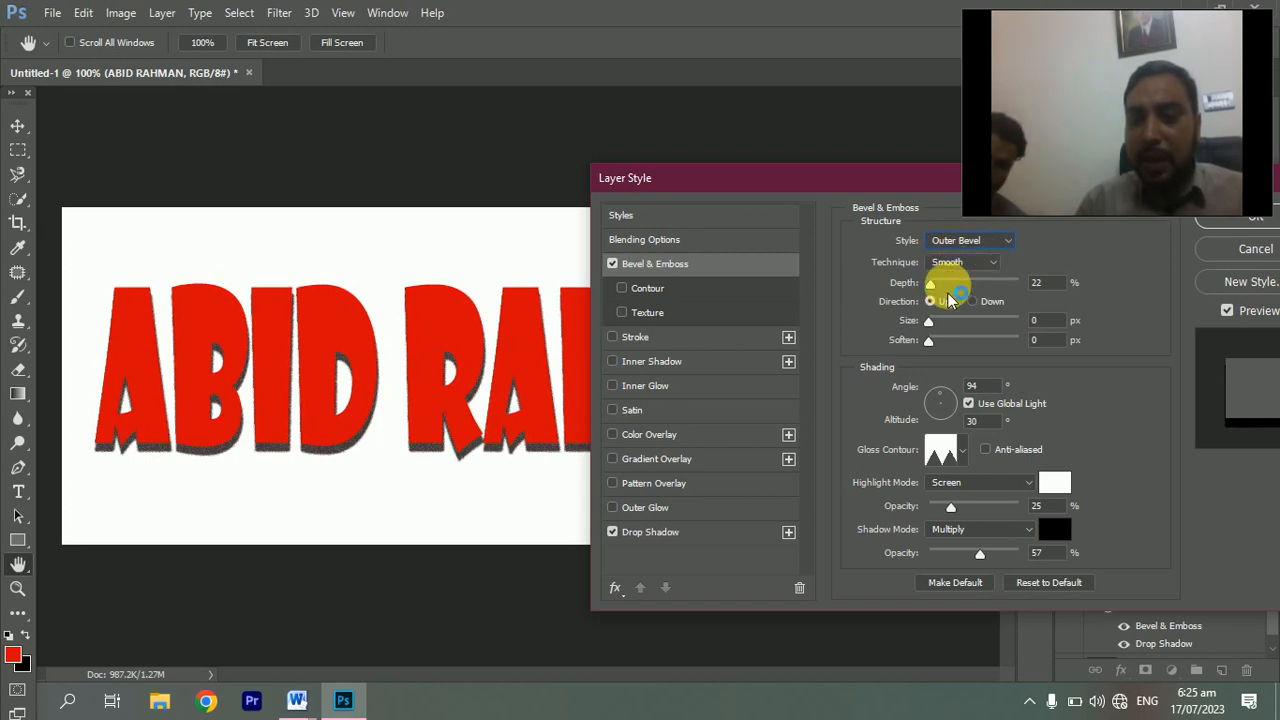
Set the bevel to 178% depth, Down direction, 16 px size and 4 px soften, then apply
{"action": "mouse_move", "coordinate": [929, 291]}
{"action": "left_mouse_down"}
{"action": "mouse_move", "coordinate": [992, 291]}
{"action": "mouse_move", "coordinate": [946, 304]}
{"action": "left_mouse_up"}
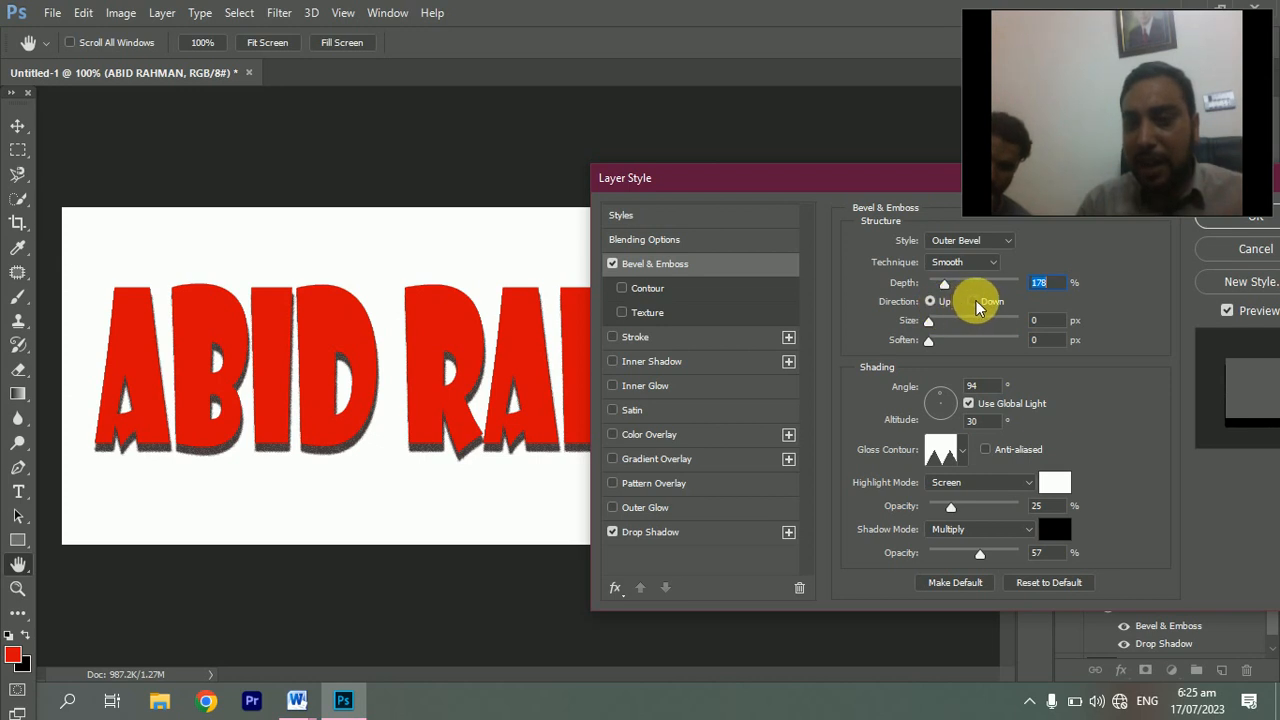
{"action": "left_click", "coordinate": [974, 302]}
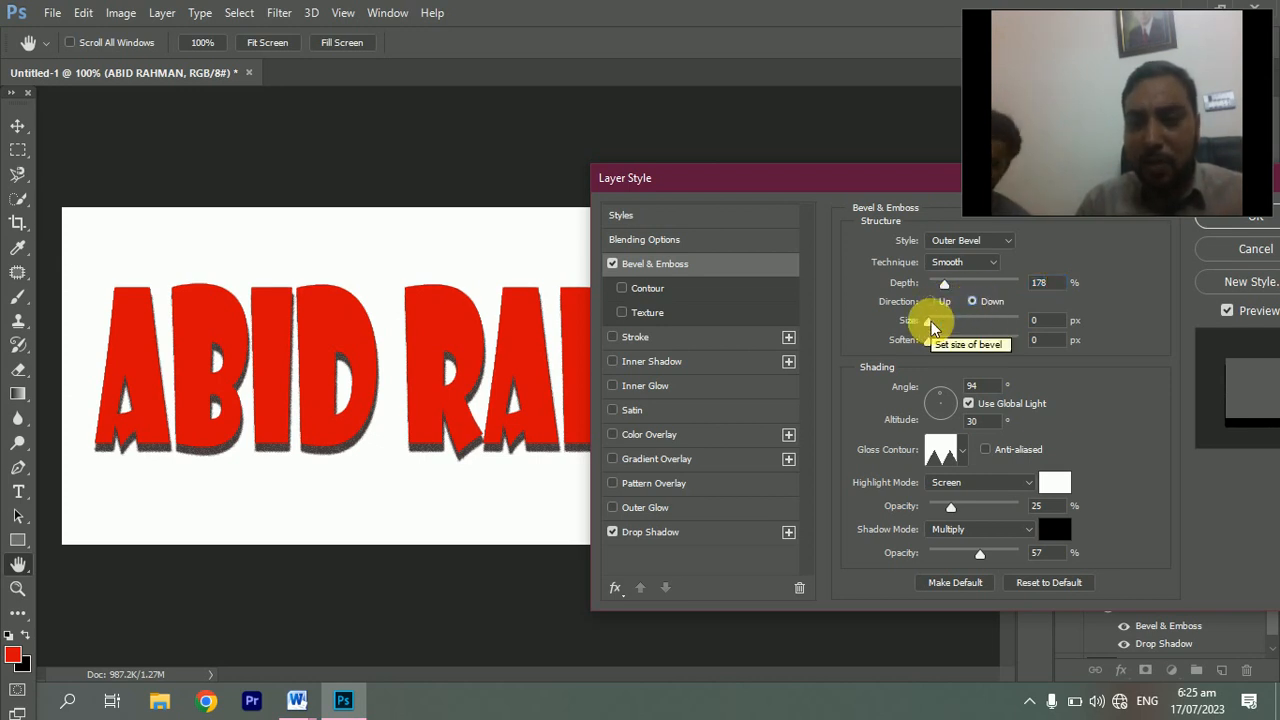
{"action": "mouse_move", "coordinate": [931, 328]}
{"action": "left_mouse_down"}
{"action": "mouse_move", "coordinate": [950, 321]}
{"action": "mouse_move", "coordinate": [933, 333]}
{"action": "mouse_move", "coordinate": [940, 324]}
{"action": "left_mouse_up"}
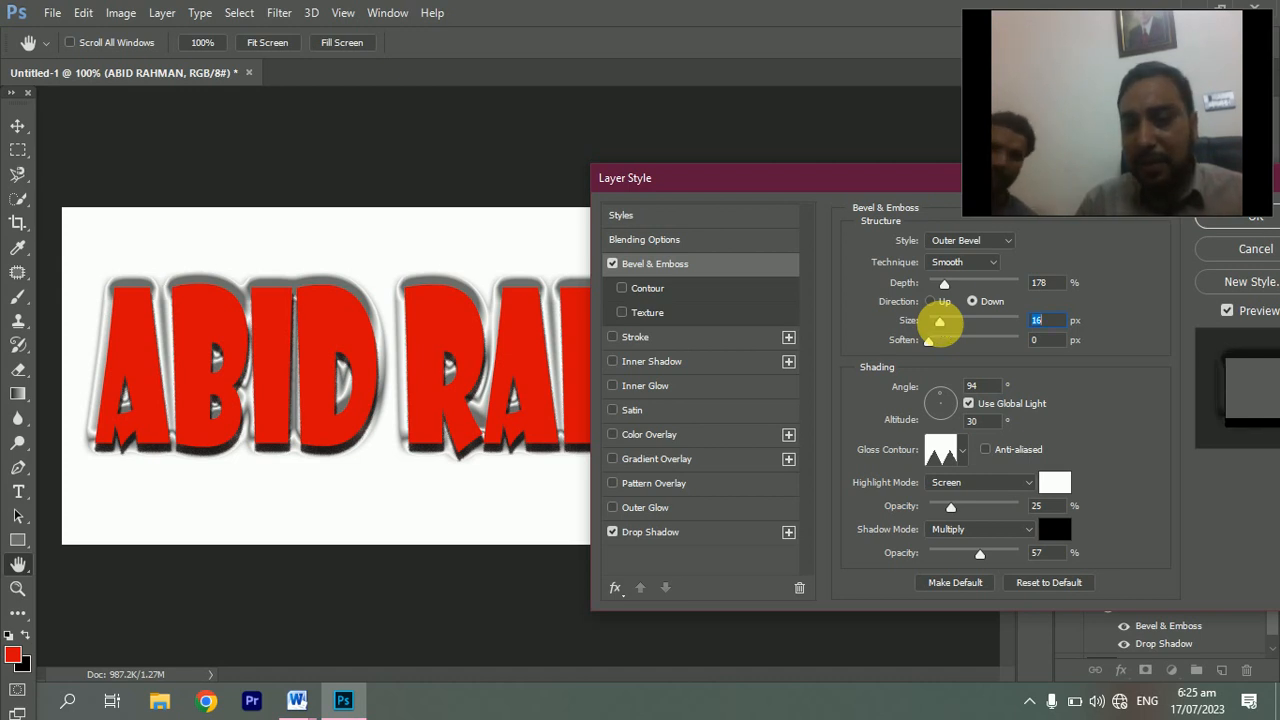
{"action": "mouse_move", "coordinate": [937, 345]}
{"action": "left_mouse_down"}
{"action": "mouse_move", "coordinate": [922, 342]}
{"action": "mouse_move", "coordinate": [951, 347]}
{"action": "left_mouse_up"}
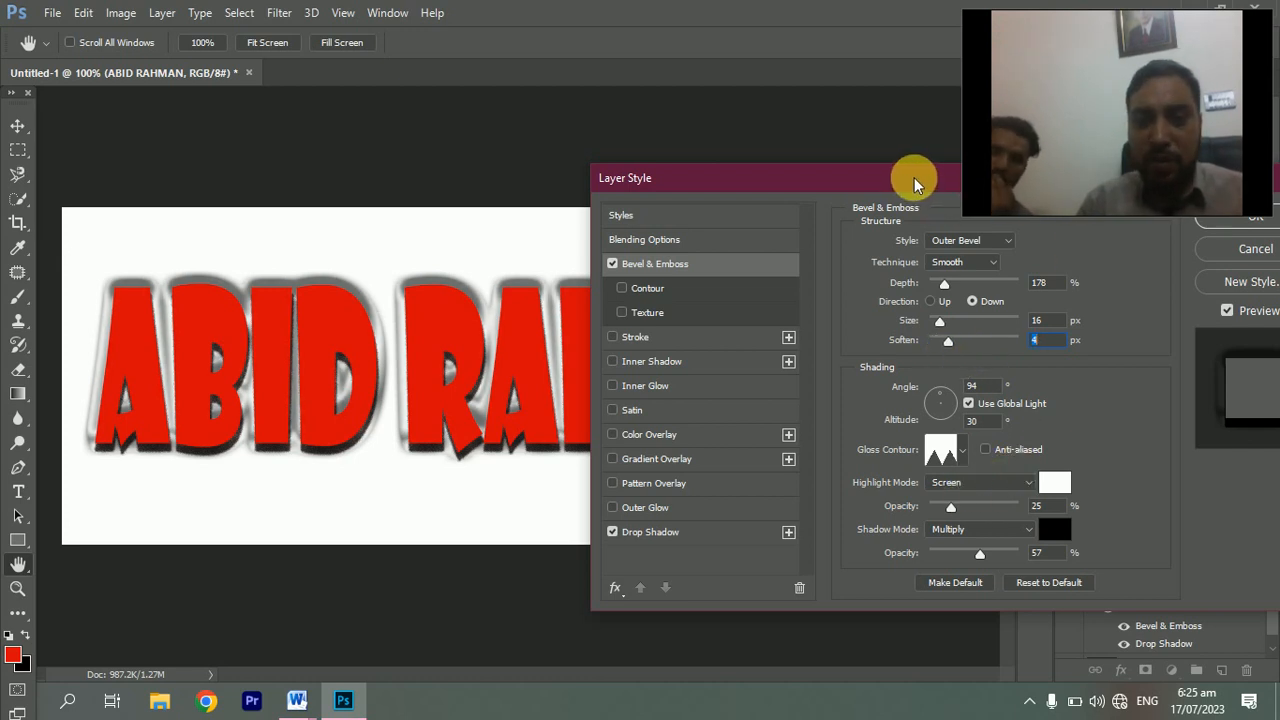
{"action": "left_click_drag", "start_coordinate": [914, 178], "coordinate": [749, 207]}
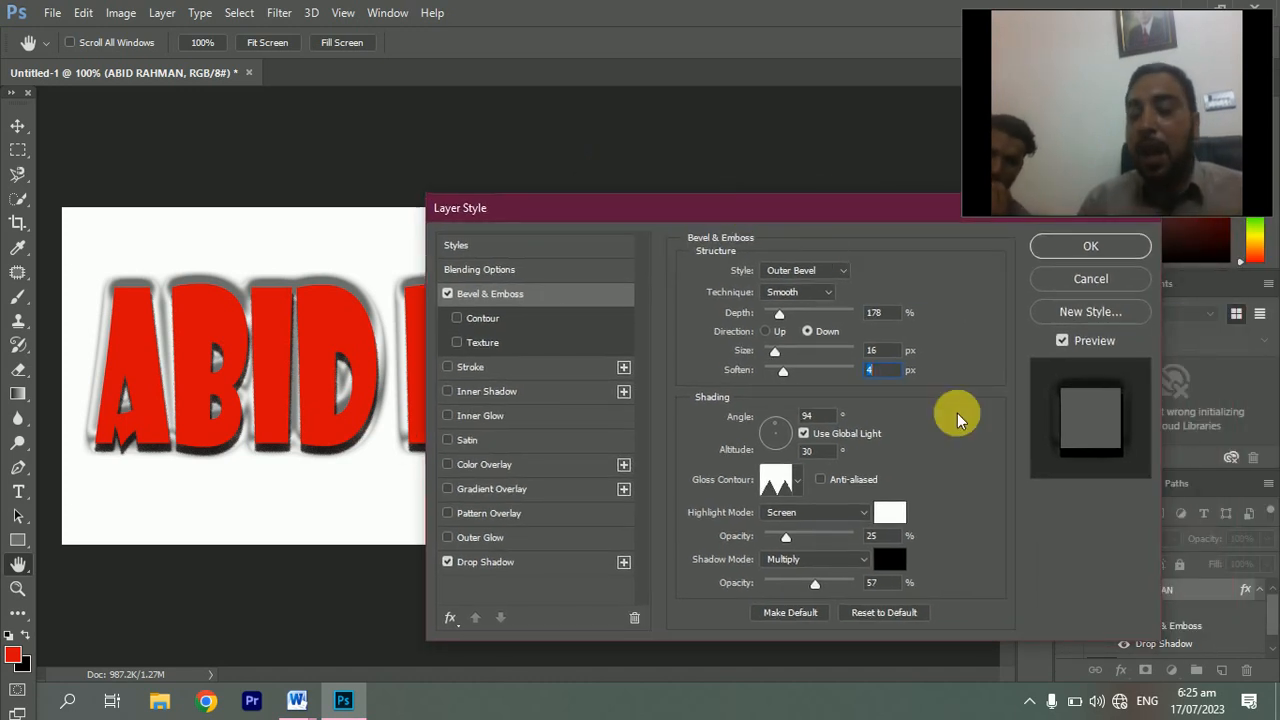
{"action": "left_click", "coordinate": [1088, 246]}
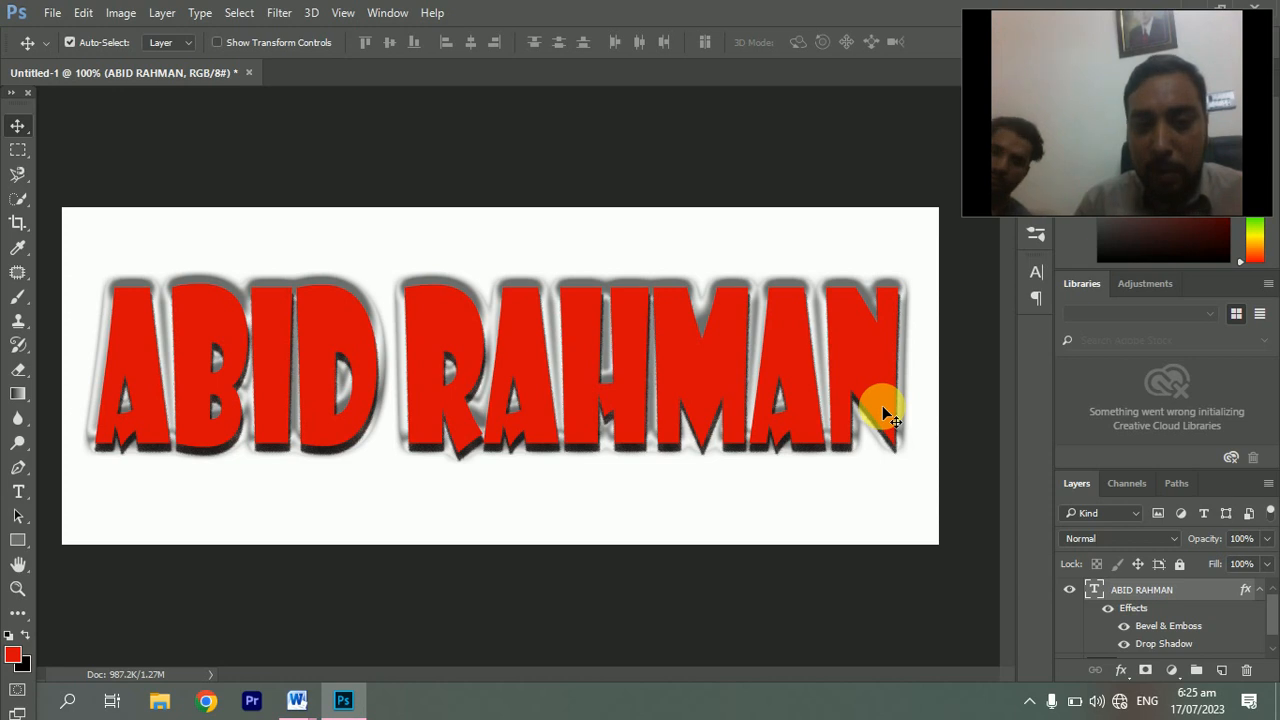